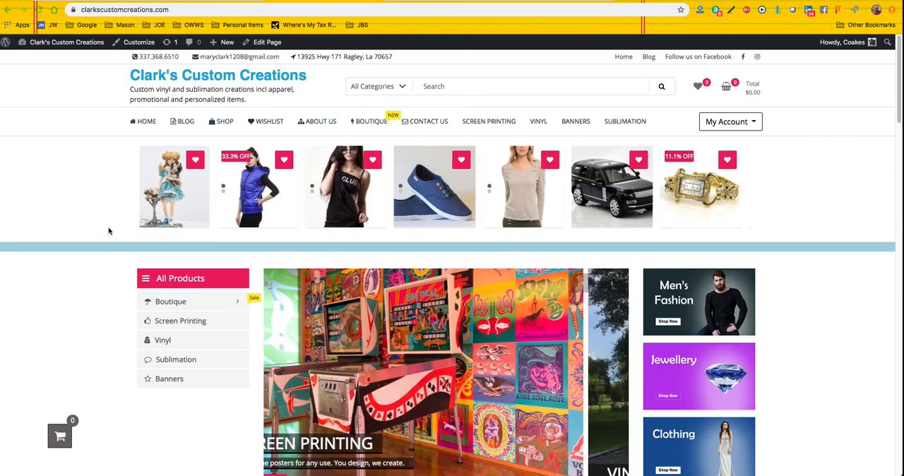
Step: Open the Catalog Menu for editing in the site's theme customizer
{"action": "mouse_move", "coordinate": [173, 304]}
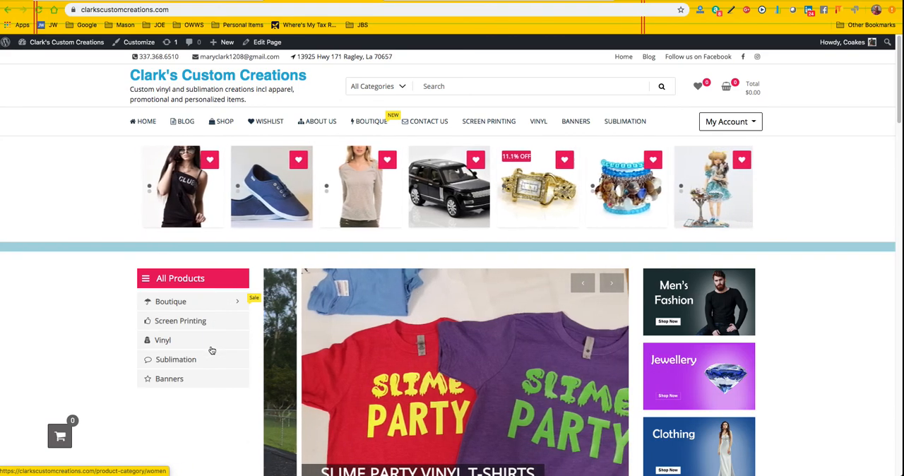
{"action": "mouse_move", "coordinate": [210, 304]}
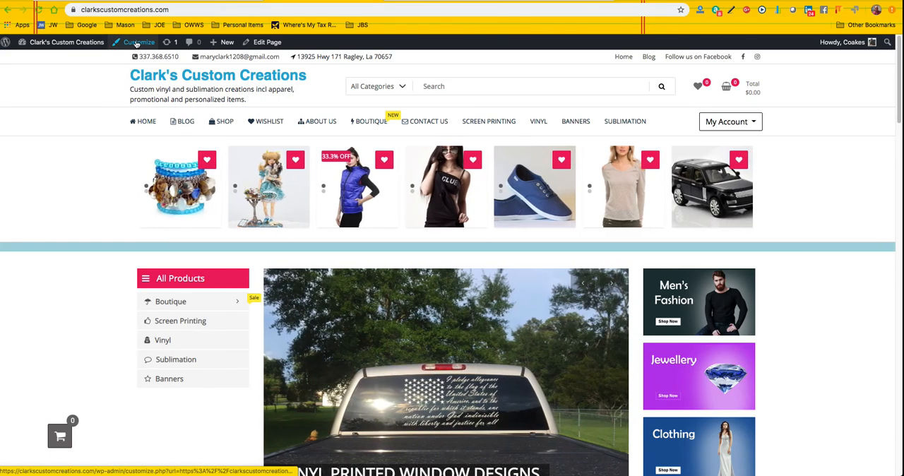
{"action": "left_click", "coordinate": [138, 44]}
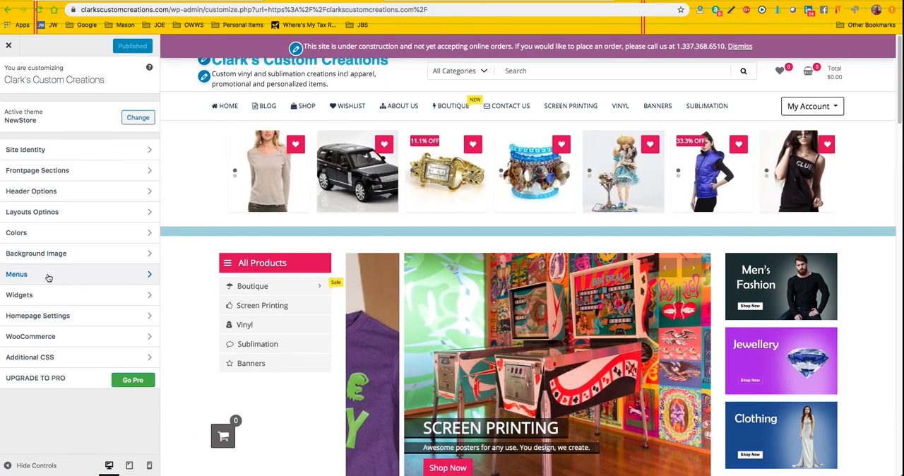
{"action": "left_click", "coordinate": [48, 277]}
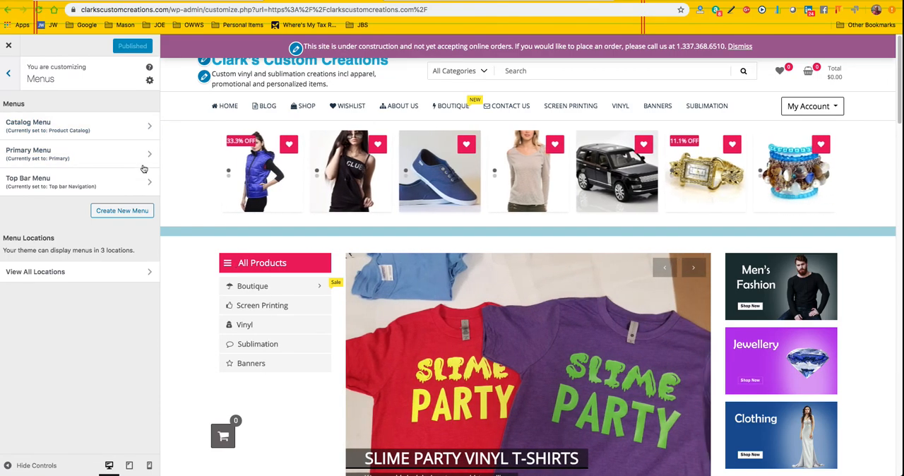
{"action": "left_click", "coordinate": [42, 126]}
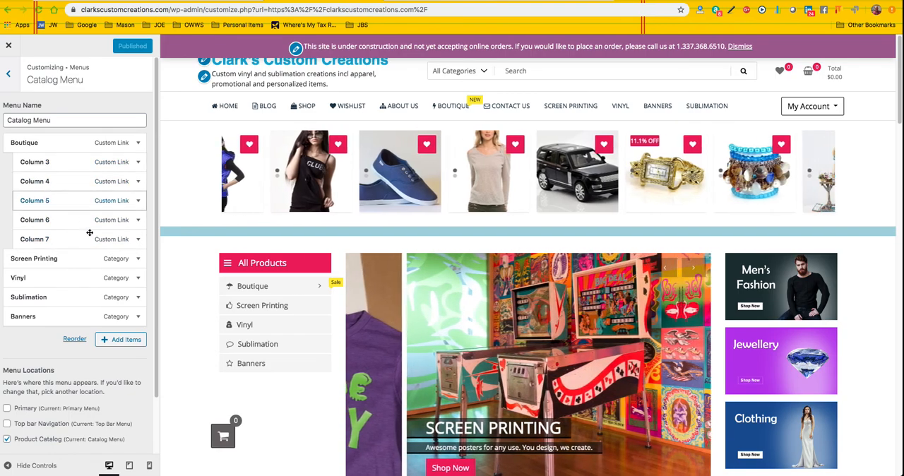
Step: Remove the Column 7 and Column 6 items from under Boutique in the Catalog Menu
{"action": "left_click", "coordinate": [138, 239]}
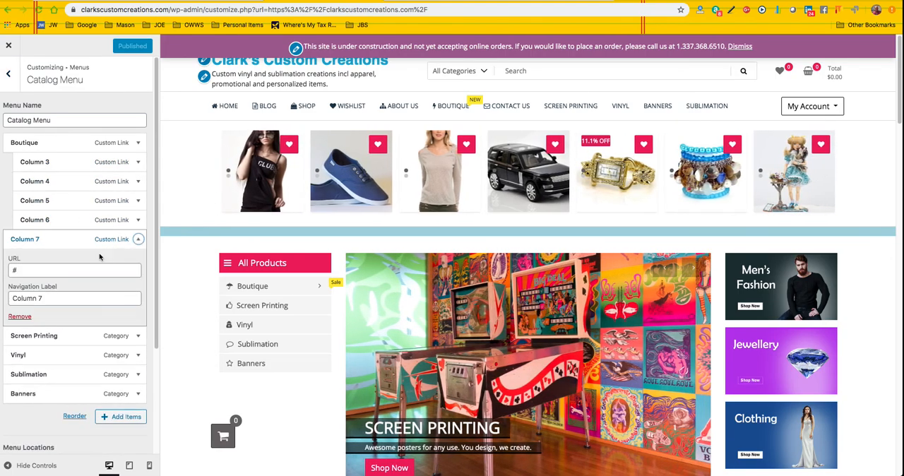
{"action": "left_click", "coordinate": [20, 316]}
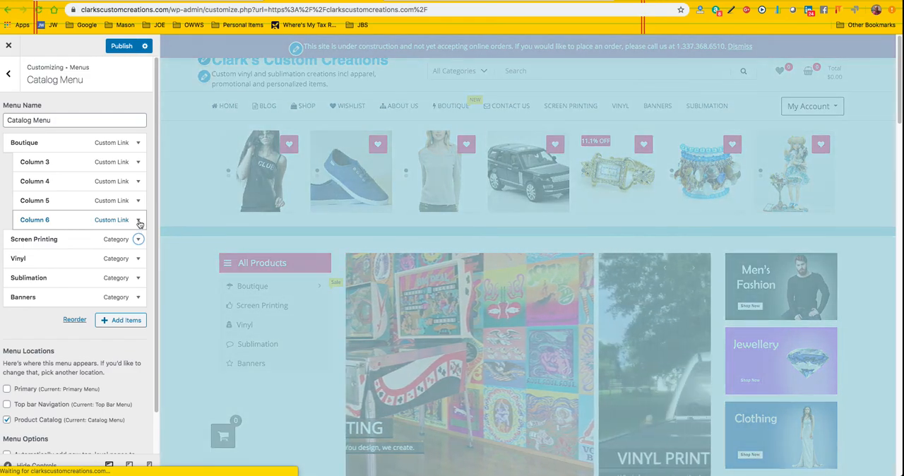
{"action": "left_click", "coordinate": [139, 220]}
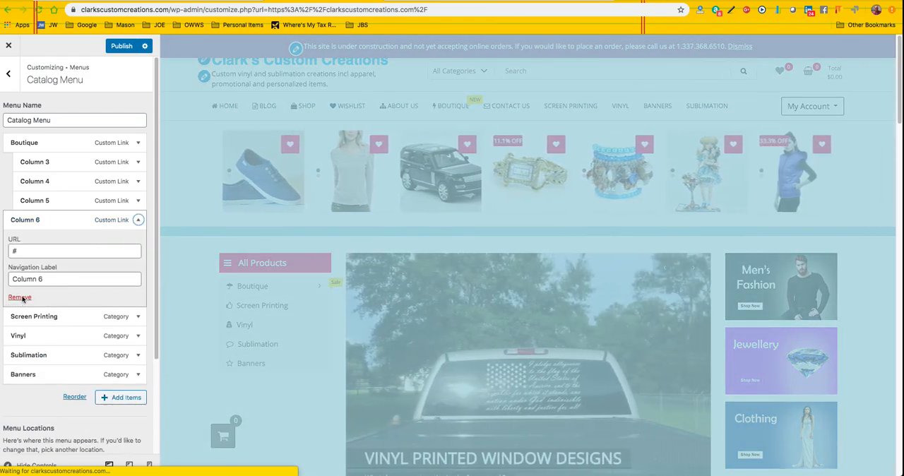
{"action": "left_click", "coordinate": [20, 297]}
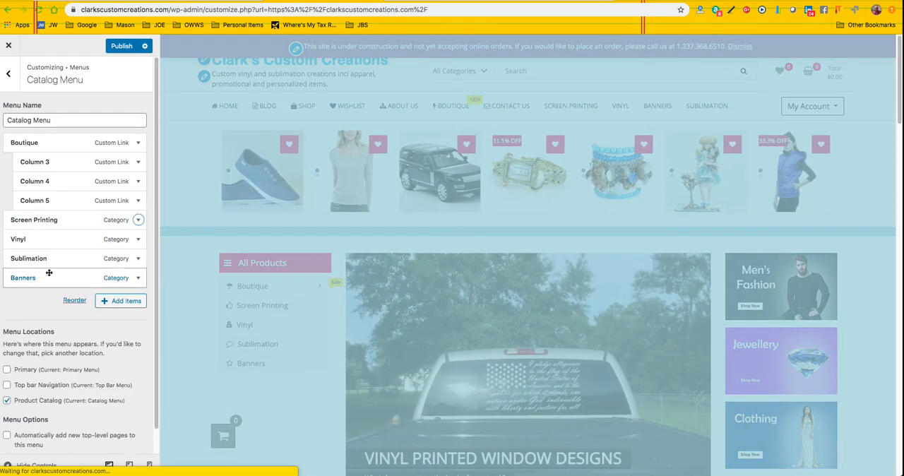
Step: Change the navigation label of the Column 3 menu item to "Women's"
{"action": "left_click", "coordinate": [138, 162]}
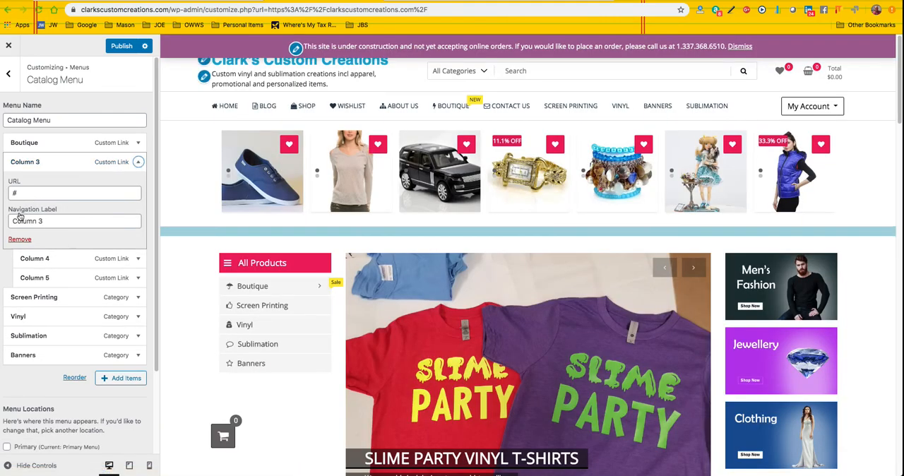
{"action": "mouse_move", "coordinate": [274, 289]}
{"action": "left_click_drag", "start_coordinate": [54, 222], "coordinate": [23, 221]}
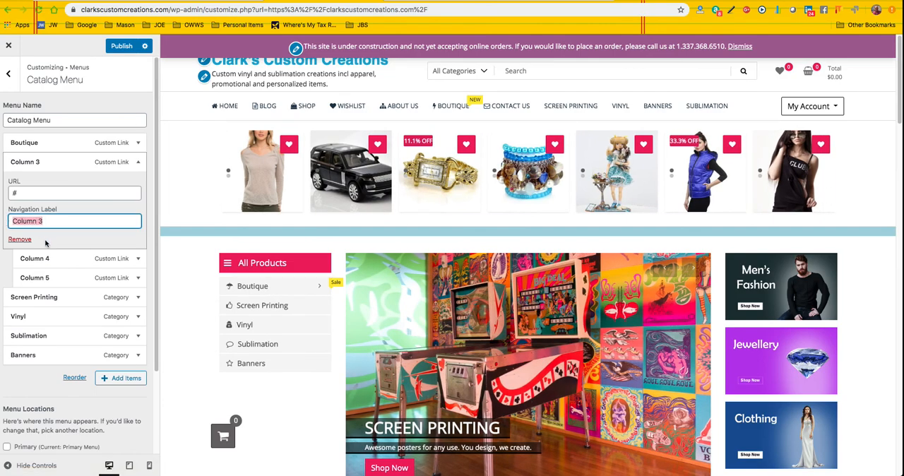
{"action": "type", "text": "Wom"}
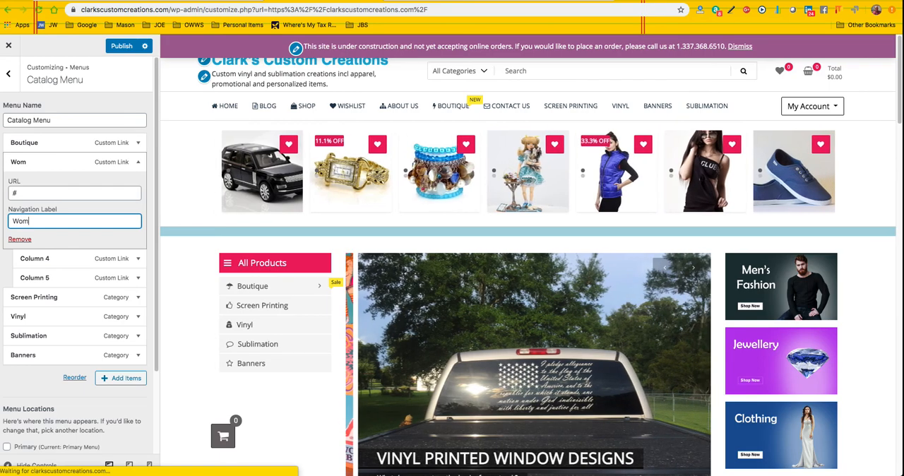
{"action": "type", "text": "en's"}
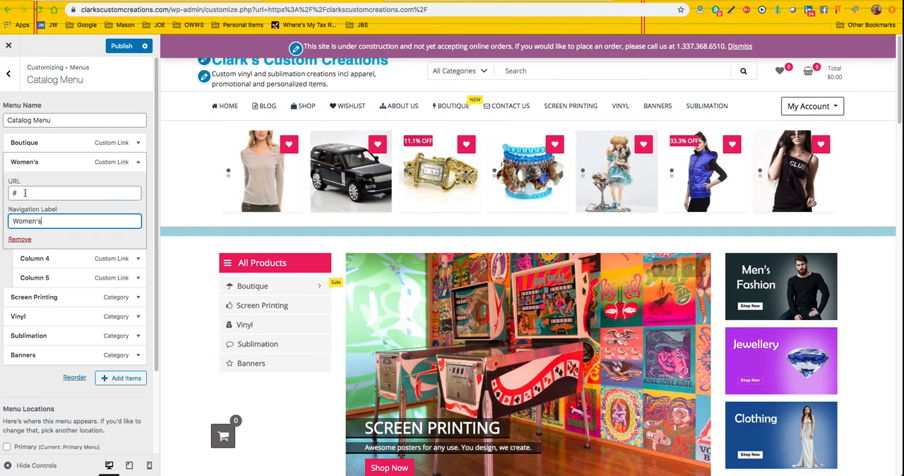
Step: Change the navigation label of the Column 4 menu item to "Men's"
{"action": "mouse_move", "coordinate": [296, 284]}
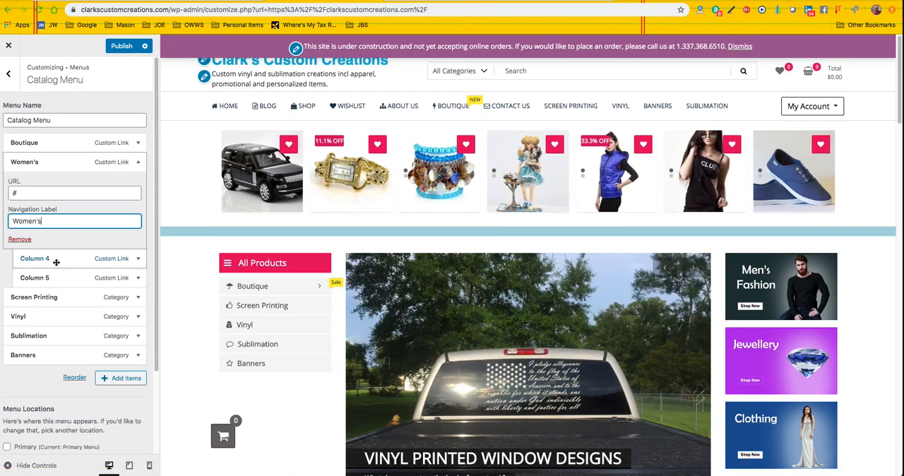
{"action": "left_click", "coordinate": [138, 259]}
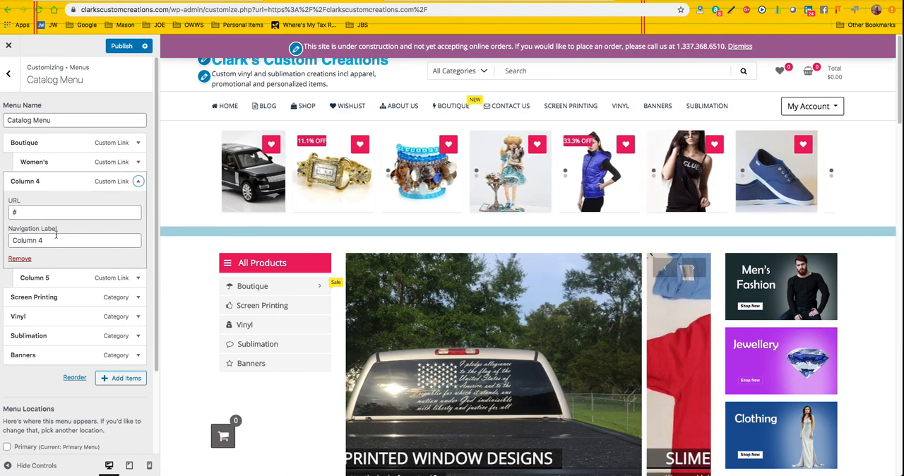
{"action": "left_click", "coordinate": [53, 239]}
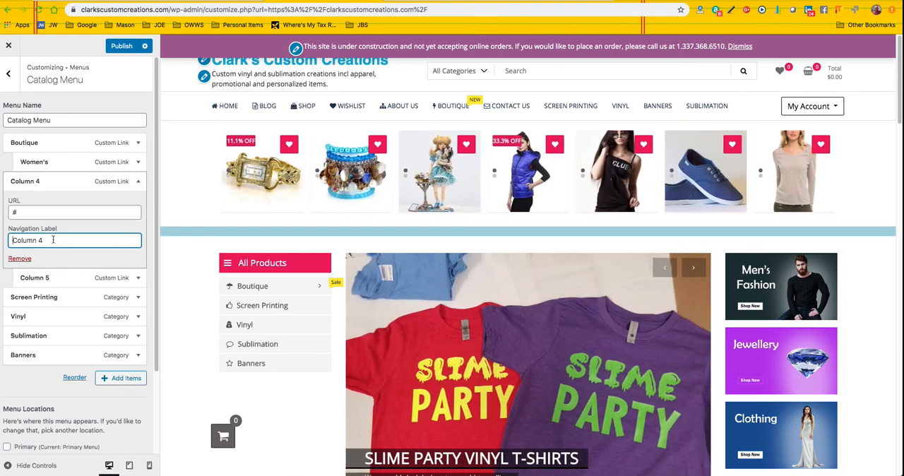
{"action": "type", "text": "Men"}
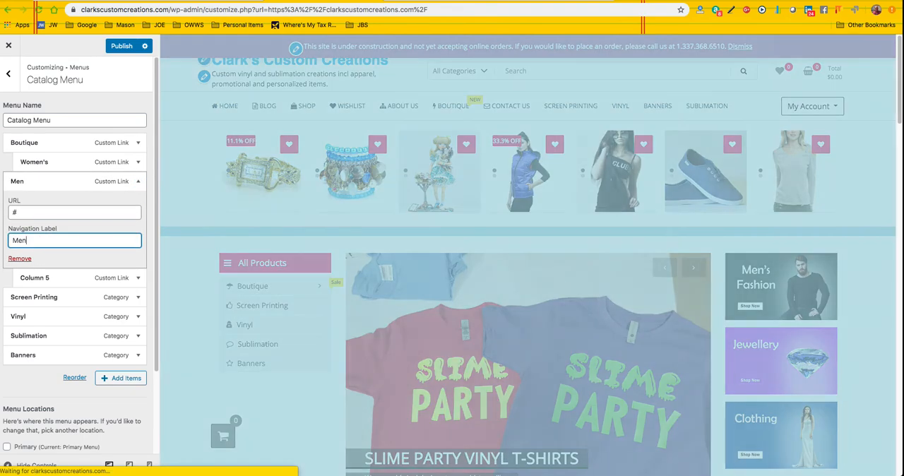
{"action": "type", "text": "'s"}
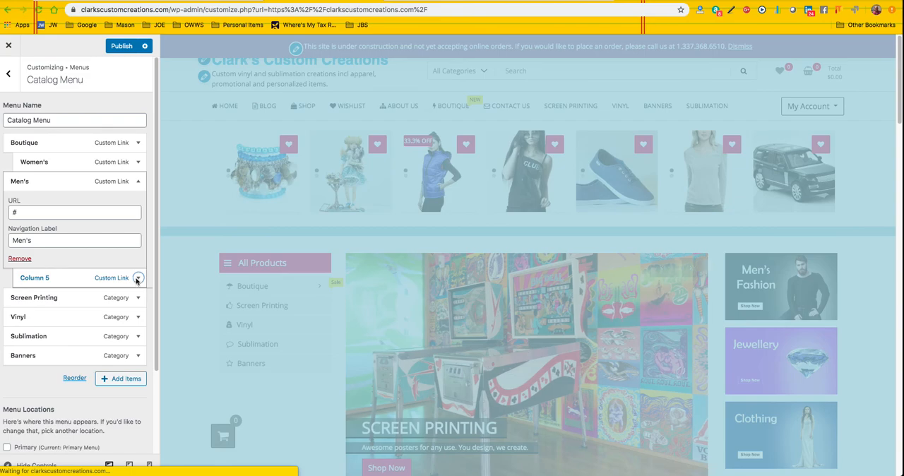
Step: Change the navigation label of the Column 5 menu item to "Kid's" and publish the Catalog Menu changes
{"action": "left_click", "coordinate": [134, 278]}
{"action": "left_click_drag", "start_coordinate": [62, 258], "coordinate": [4, 261]}
{"action": "type", "text": "Kid\\"}
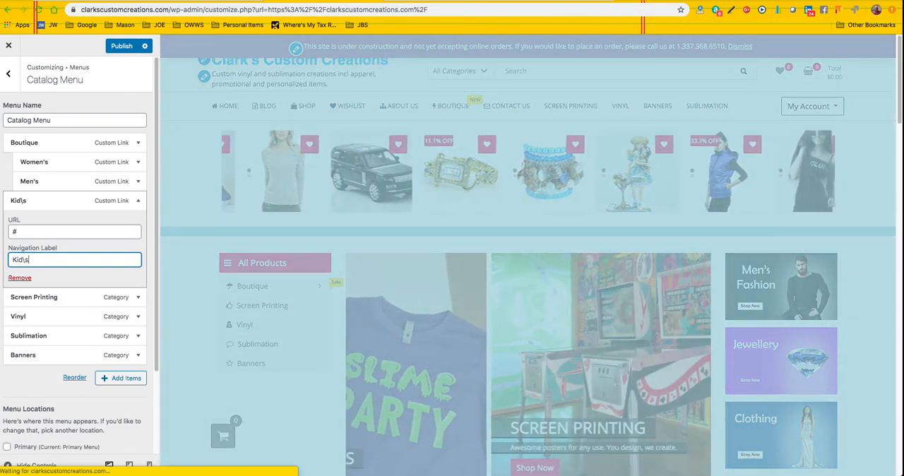
{"action": "key", "text": "BackSpace"}
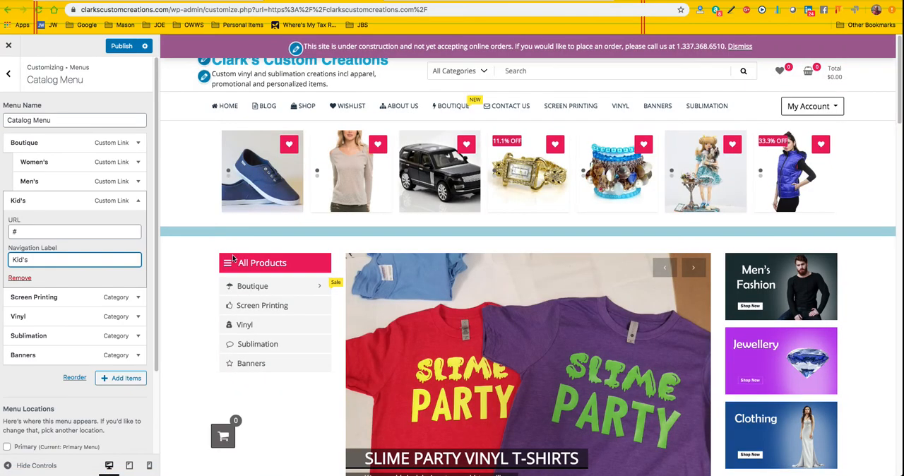
{"action": "mouse_move", "coordinate": [251, 290]}
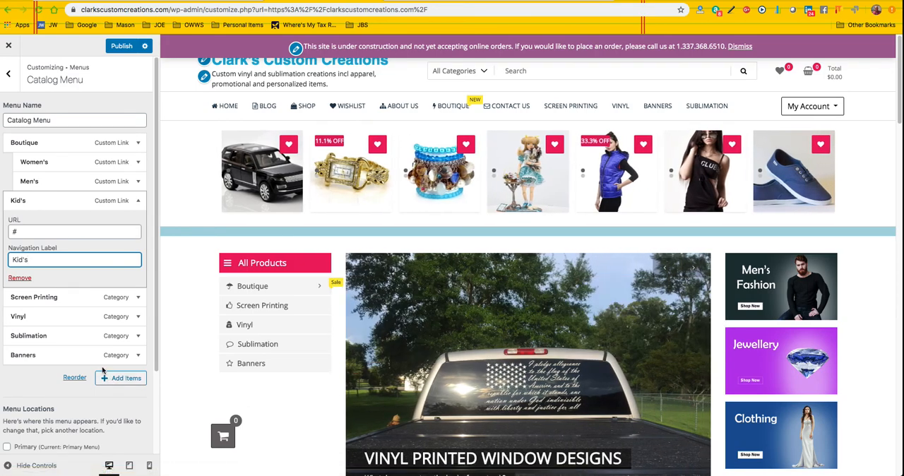
{"action": "left_click", "coordinate": [124, 46]}
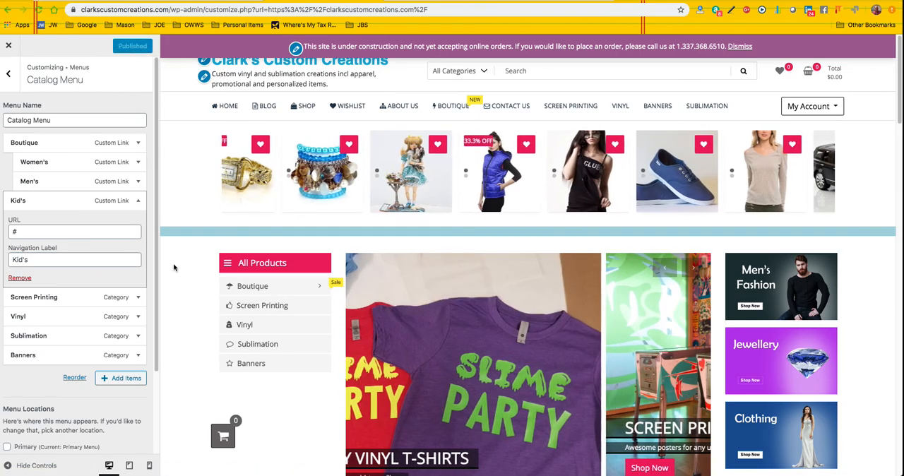
Step: Look through the Banners and Slider settings of the Frontpage Sections, including the options of Slide 1
{"action": "scroll", "coordinate": [386, 361], "scroll_direction": "down", "scroll_amount": 2}
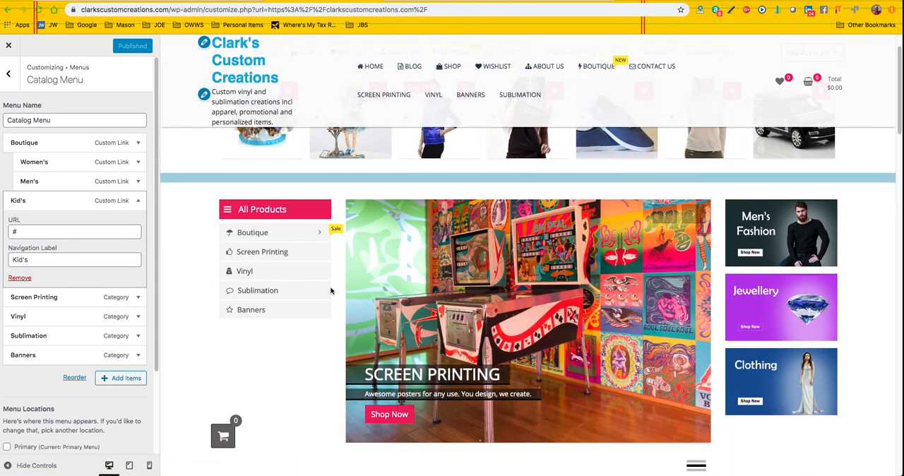
{"action": "left_click", "coordinate": [9, 75]}
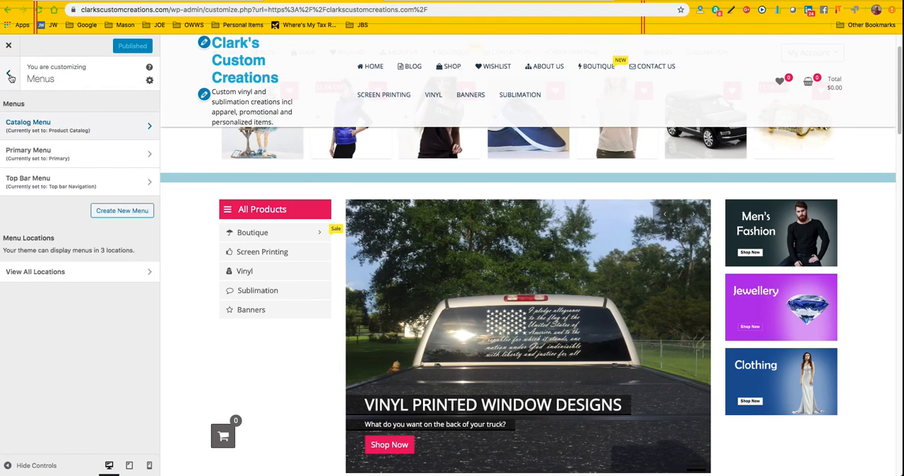
{"action": "left_click", "coordinate": [9, 74]}
{"action": "left_click", "coordinate": [100, 171]}
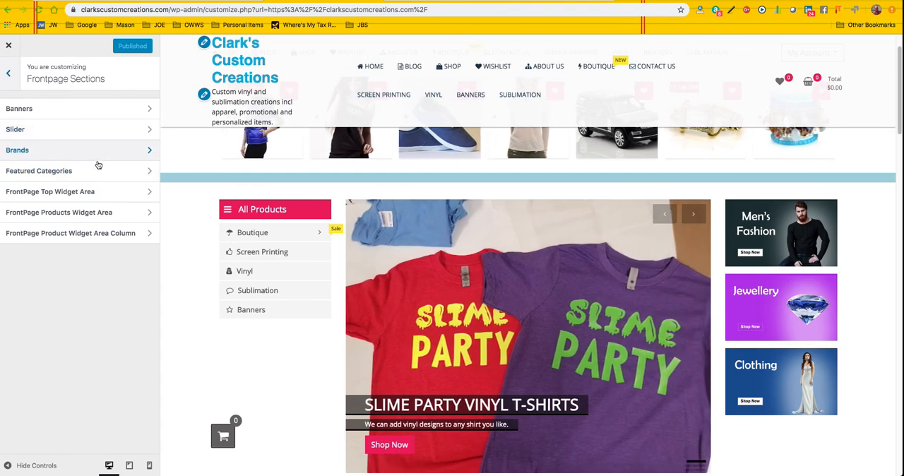
{"action": "left_click", "coordinate": [97, 109]}
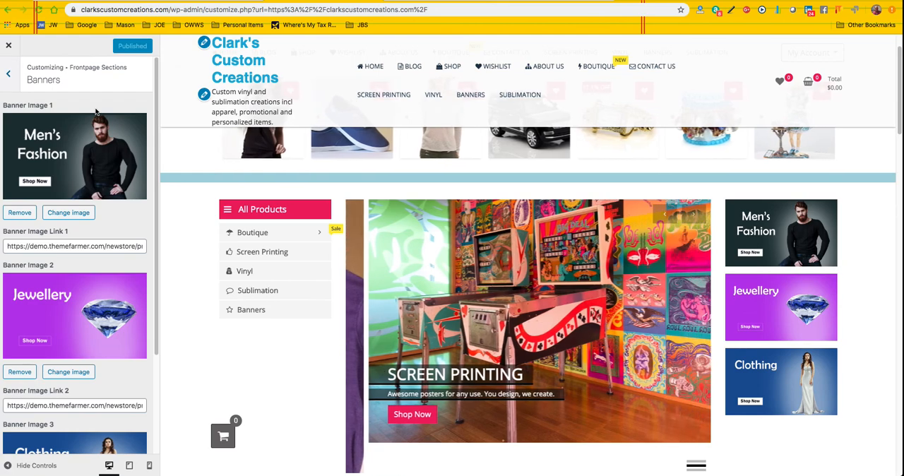
{"action": "mouse_move", "coordinate": [231, 234]}
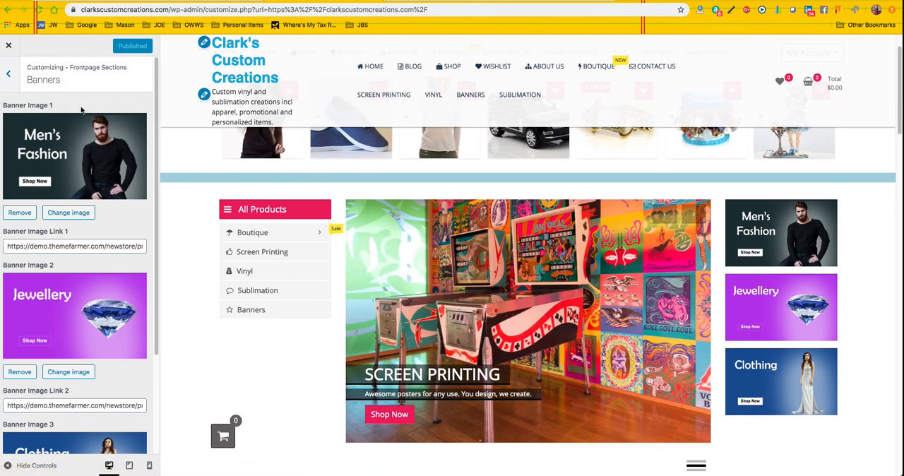
{"action": "left_click", "coordinate": [6, 76]}
{"action": "left_click", "coordinate": [53, 131]}
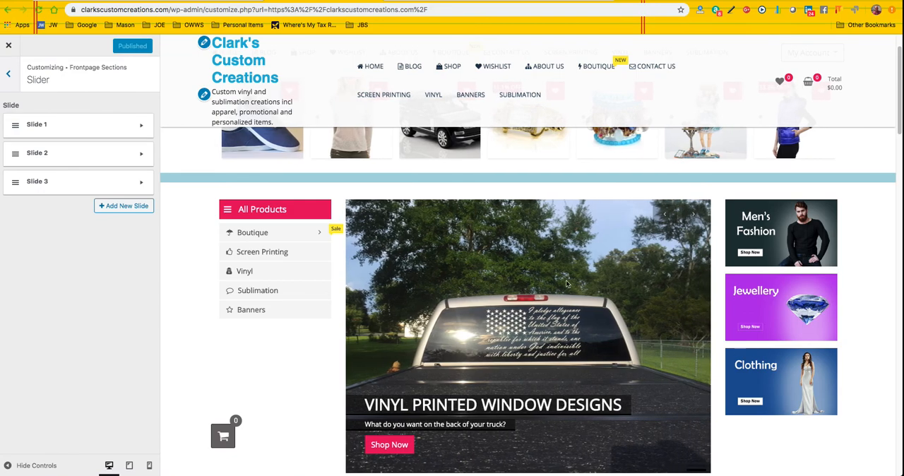
{"action": "left_click", "coordinate": [142, 127]}
{"action": "left_click", "coordinate": [139, 126]}
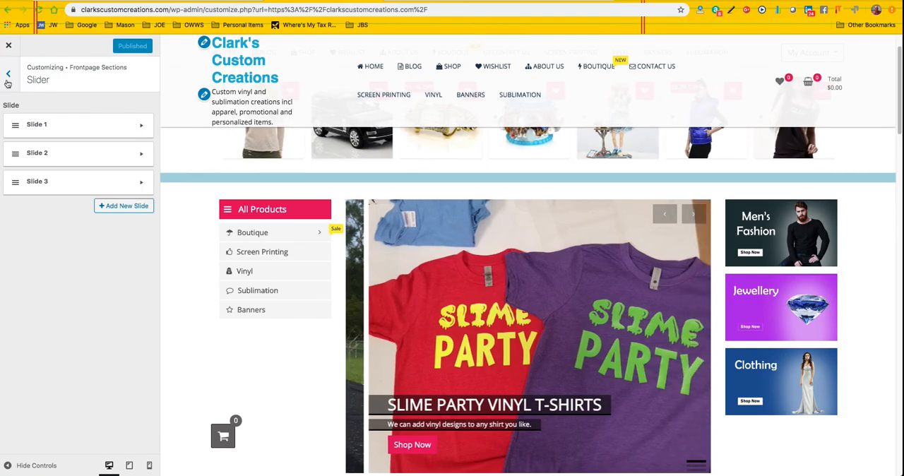
Step: Examine the Brands settings, comparing Brand 1's image and URL options with the Boutique Brands section on the page
{"action": "left_click", "coordinate": [8, 76]}
{"action": "left_click", "coordinate": [61, 153]}
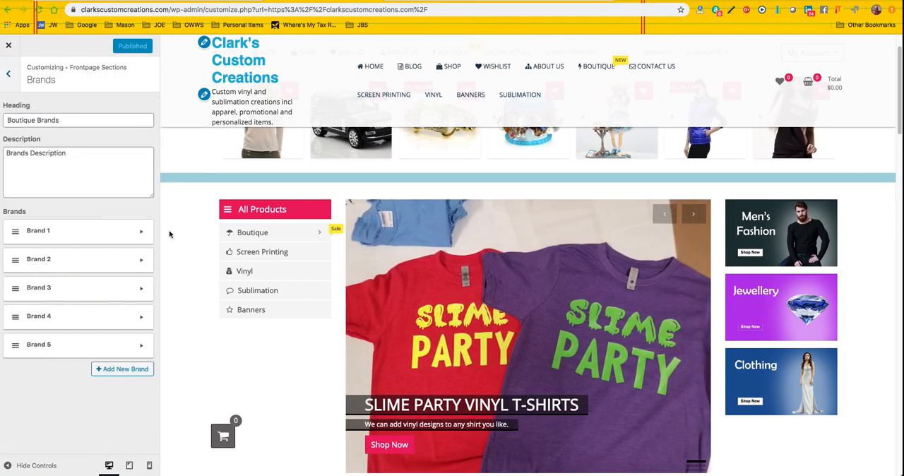
{"action": "scroll", "coordinate": [242, 277], "scroll_direction": "down", "scroll_amount": 15}
{"action": "scroll", "coordinate": [243, 279], "scroll_direction": "down", "scroll_amount": 5}
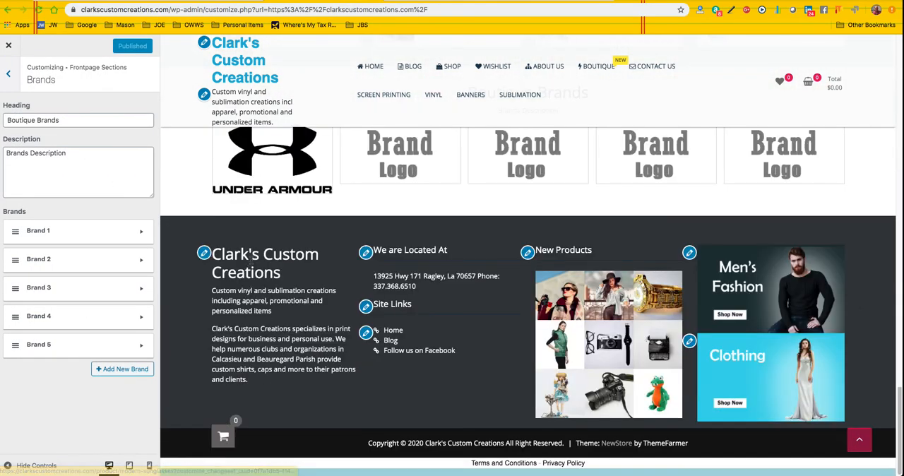
{"action": "scroll", "coordinate": [251, 263], "scroll_direction": "up", "scroll_amount": 3}
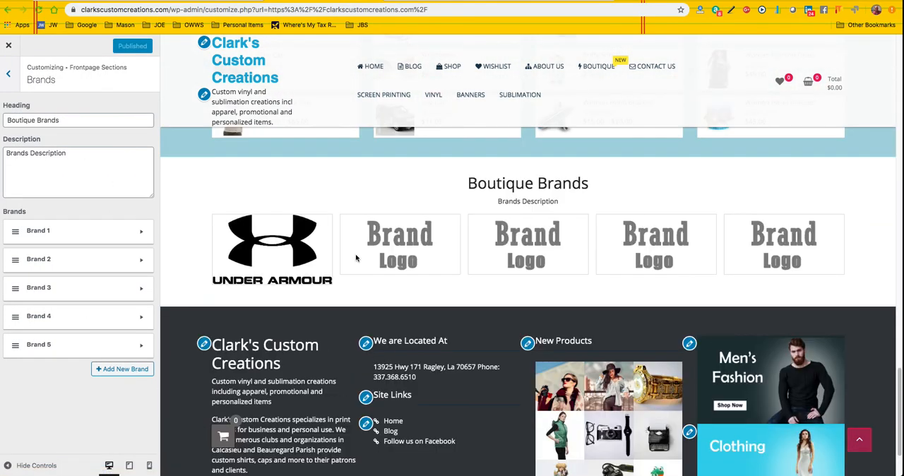
{"action": "left_click", "coordinate": [142, 235]}
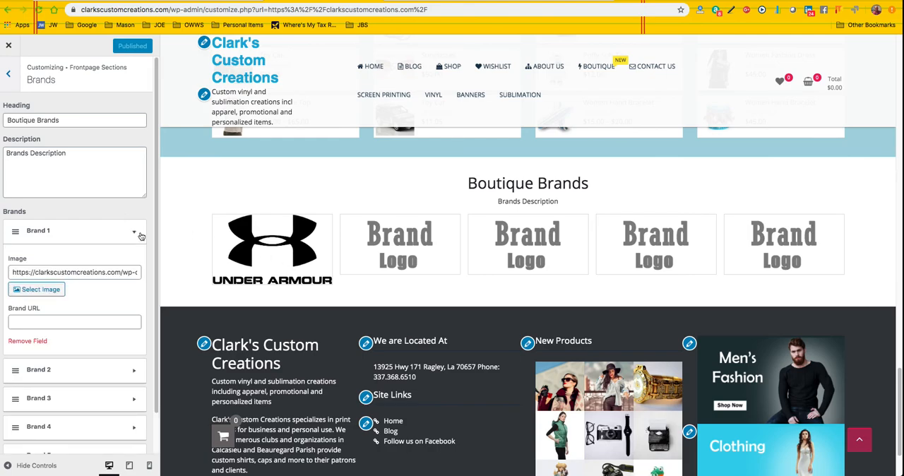
{"action": "left_click", "coordinate": [141, 236]}
Step: Set Featured Category 1 to Clothing in the Featured Categories section of the front page
{"action": "left_click", "coordinate": [9, 76]}
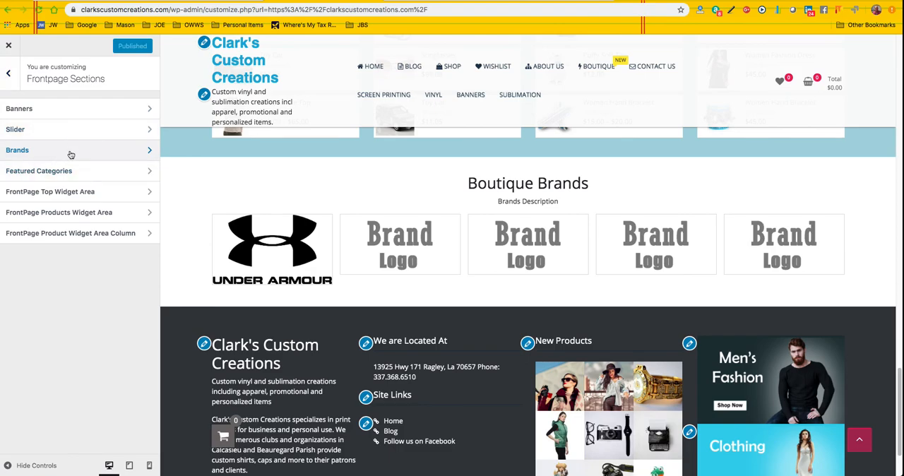
{"action": "left_click", "coordinate": [150, 173]}
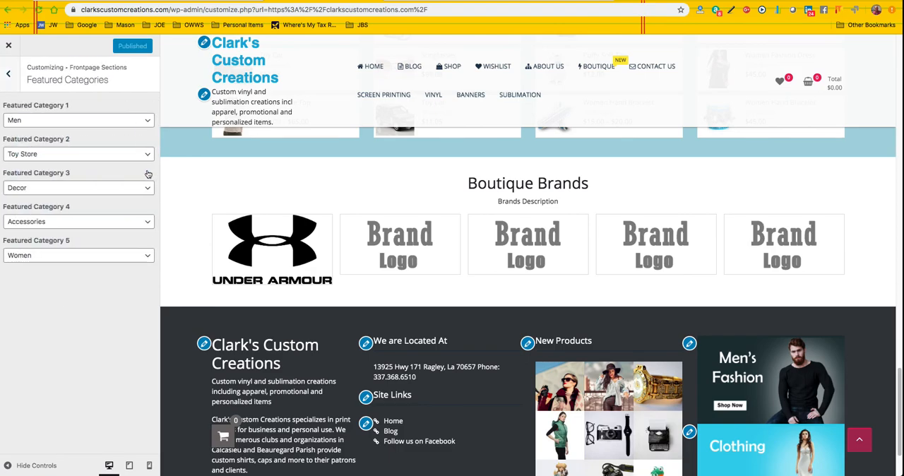
{"action": "scroll", "coordinate": [240, 204], "scroll_direction": "up", "scroll_amount": 15}
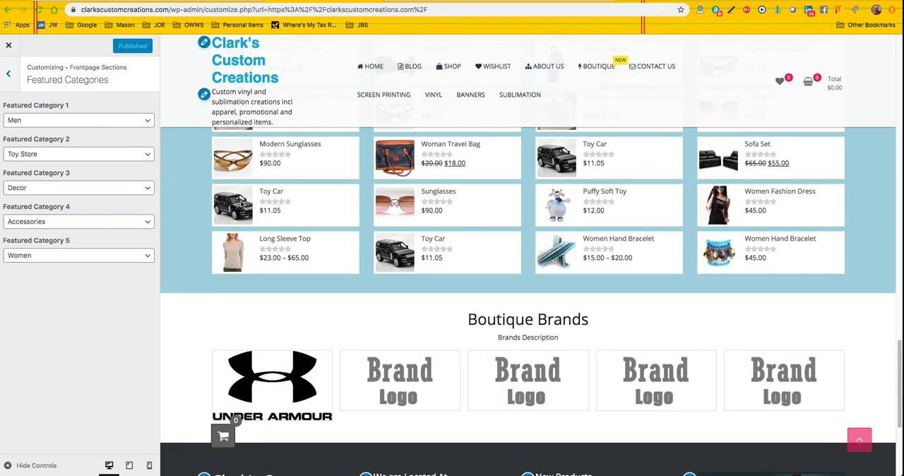
{"action": "scroll", "coordinate": [237, 200], "scroll_direction": "up", "scroll_amount": 8}
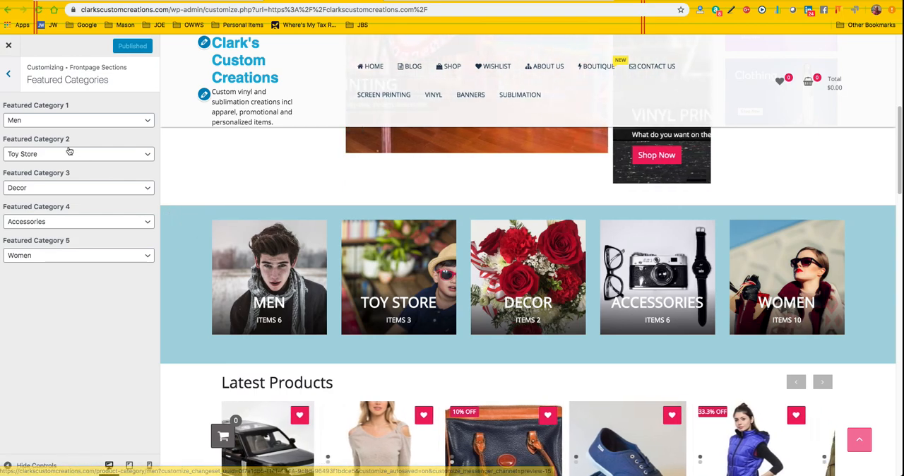
{"action": "left_click", "coordinate": [148, 120]}
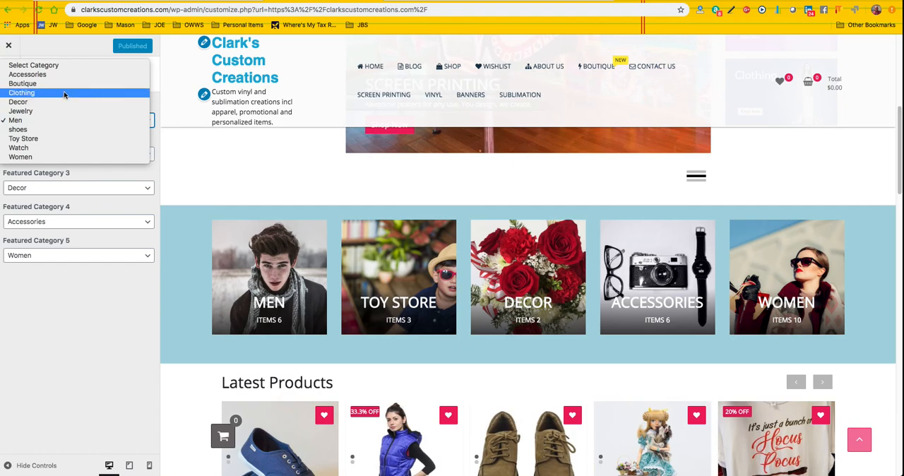
{"action": "left_click", "coordinate": [62, 94]}
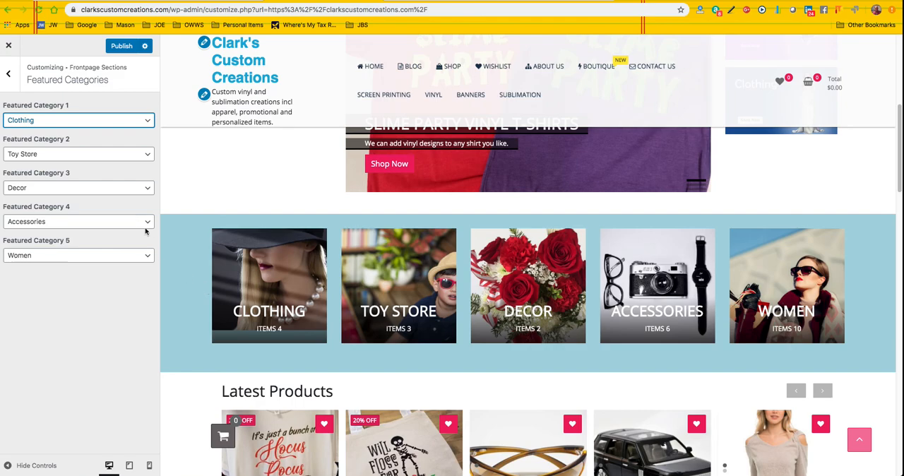
Step: Examine the TF: Products widget in the FrontPage Top Widget Area, checking its Order by and Order options
{"action": "left_click", "coordinate": [10, 75]}
{"action": "left_click", "coordinate": [101, 193]}
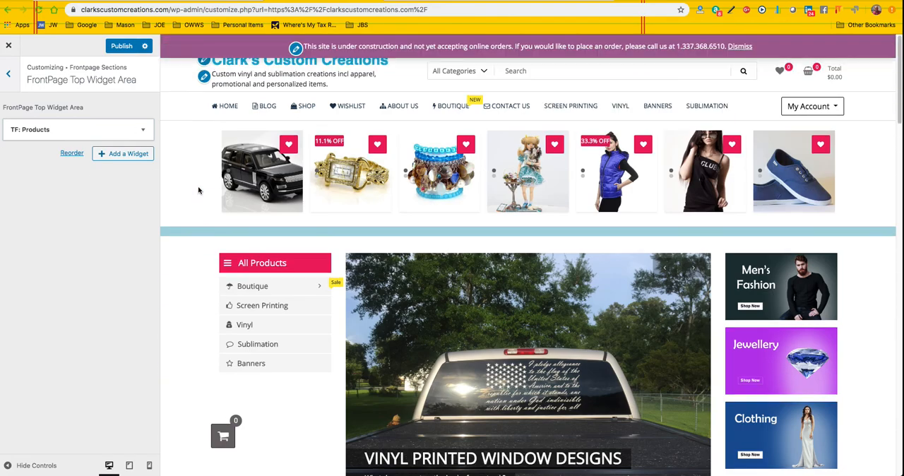
{"action": "left_click", "coordinate": [142, 133]}
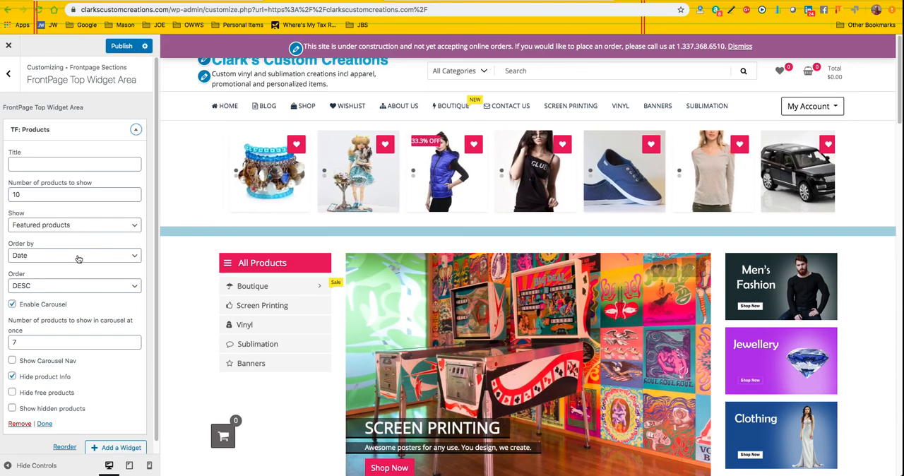
{"action": "left_click", "coordinate": [133, 256]}
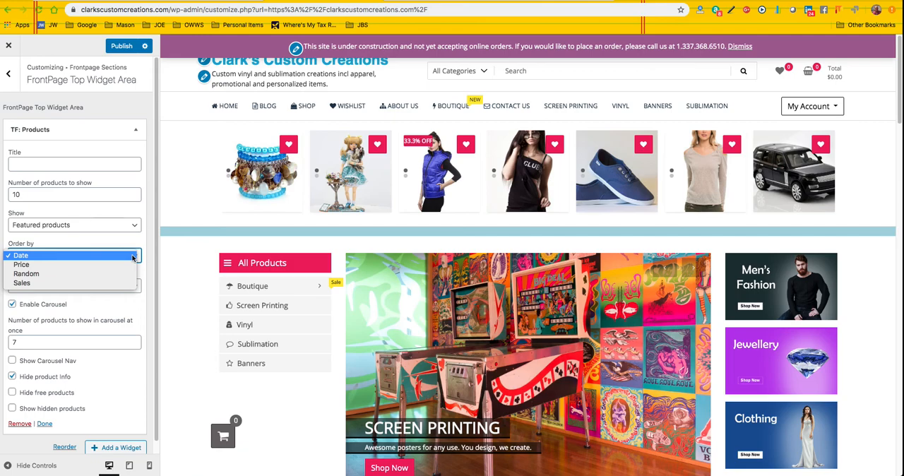
{"action": "left_click", "coordinate": [132, 256]}
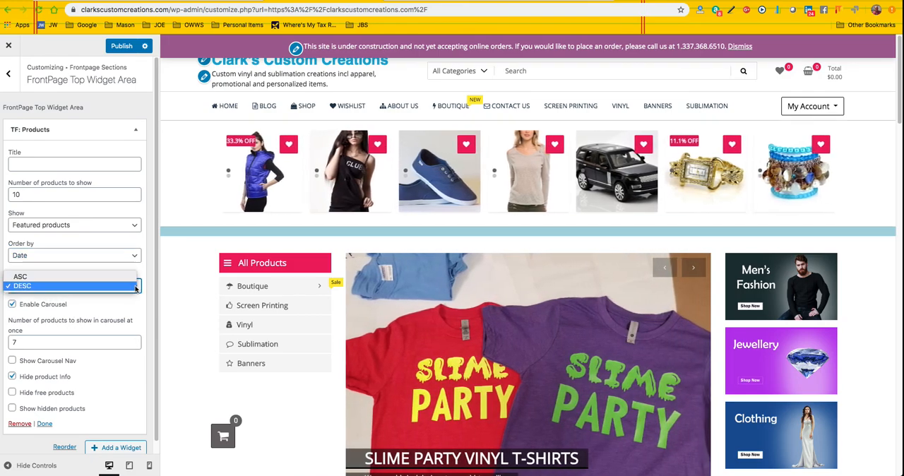
{"action": "left_click", "coordinate": [135, 285]}
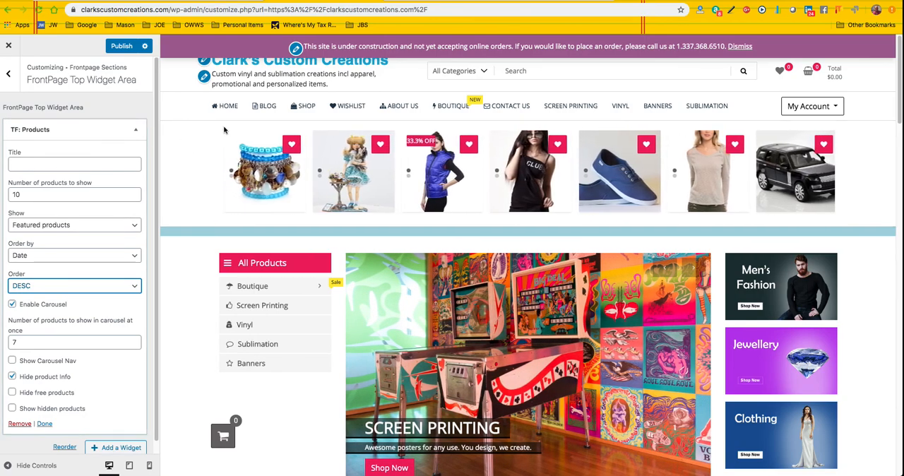
Step: Try 8 and 9 as the number of products shown at once in the top carousel, and restore it to 7
{"action": "scroll", "coordinate": [91, 267], "scroll_direction": "down", "scroll_amount": 1}
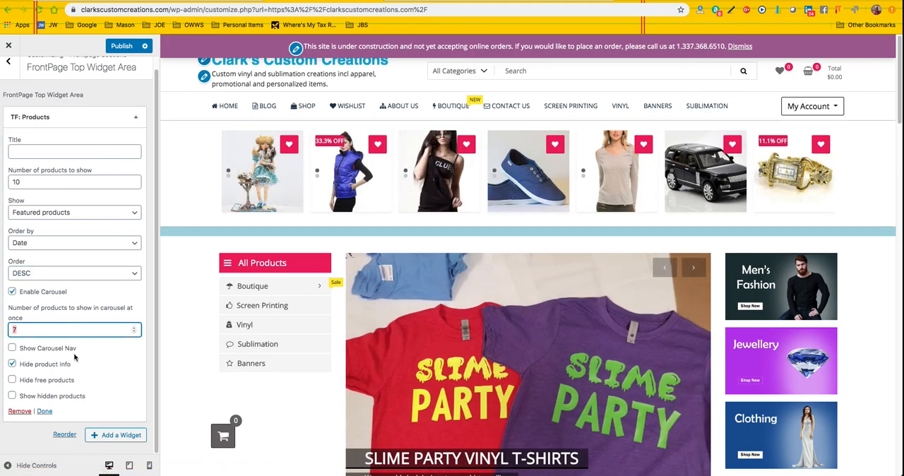
{"action": "type", "text": "6"}
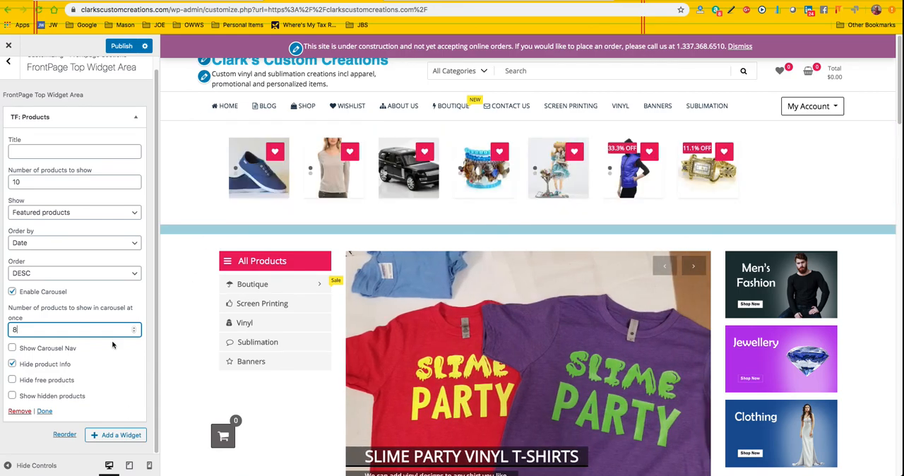
{"action": "left_click_drag", "start_coordinate": [30, 330], "coordinate": [10, 329]}
{"action": "type", "text": "9"}
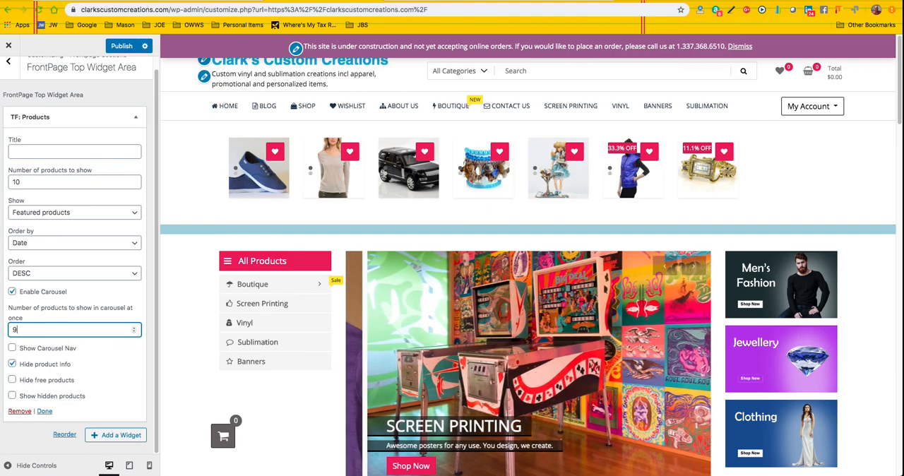
{"action": "key", "text": "BackSpace"}
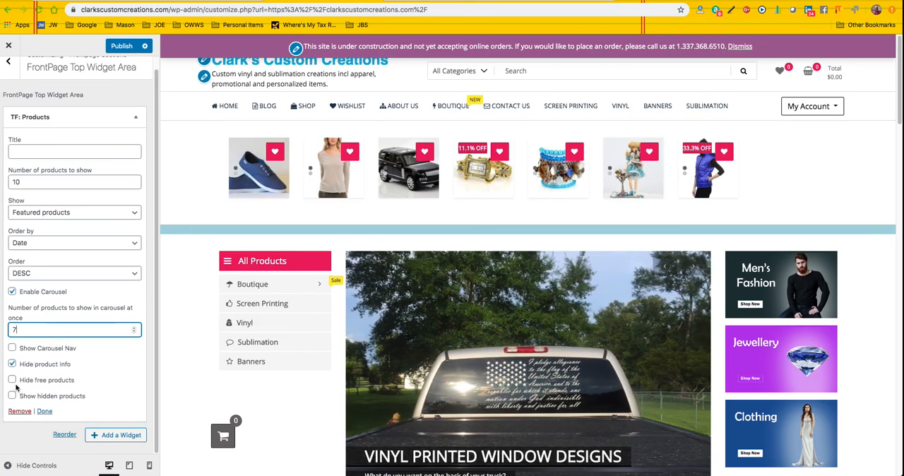
{"action": "scroll", "coordinate": [80, 332], "scroll_direction": "up", "scroll_amount": 1}
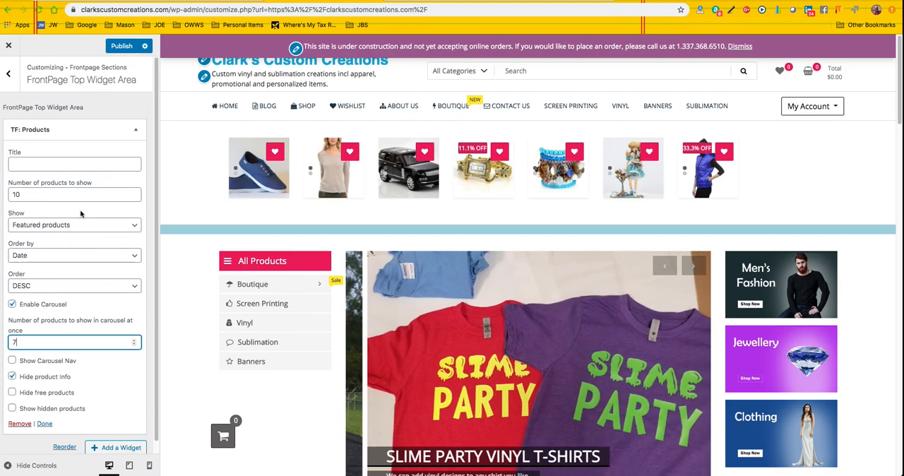
{"action": "left_click", "coordinate": [10, 76]}
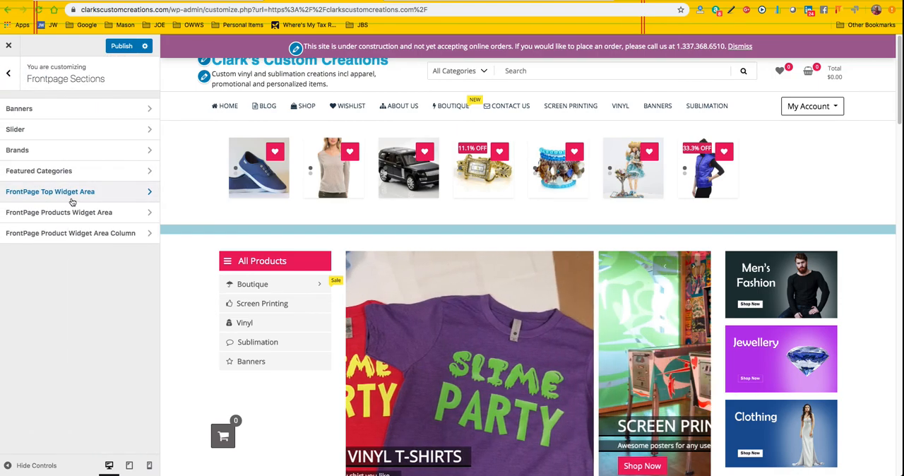
Step: Compare the FrontPage Products Widget Area widgets with the Latest, Featured and On-Sale Products rows on the page
{"action": "left_click", "coordinate": [95, 213]}
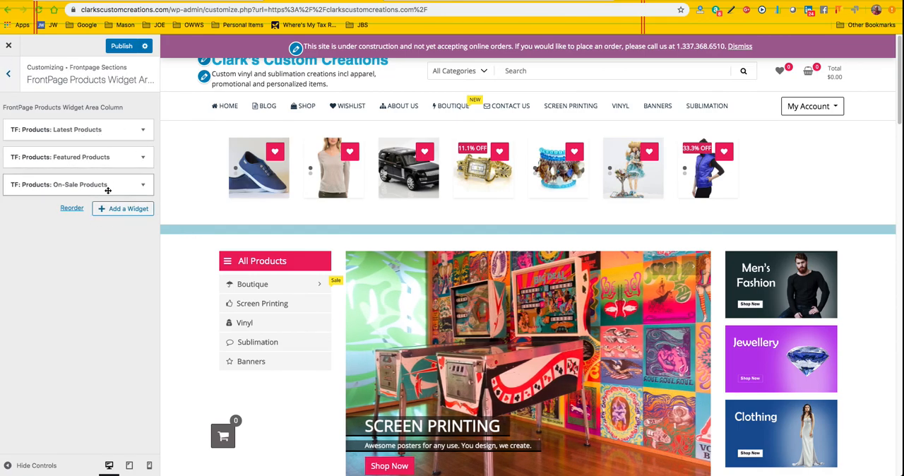
{"action": "scroll", "coordinate": [205, 321], "scroll_direction": "down", "scroll_amount": 10}
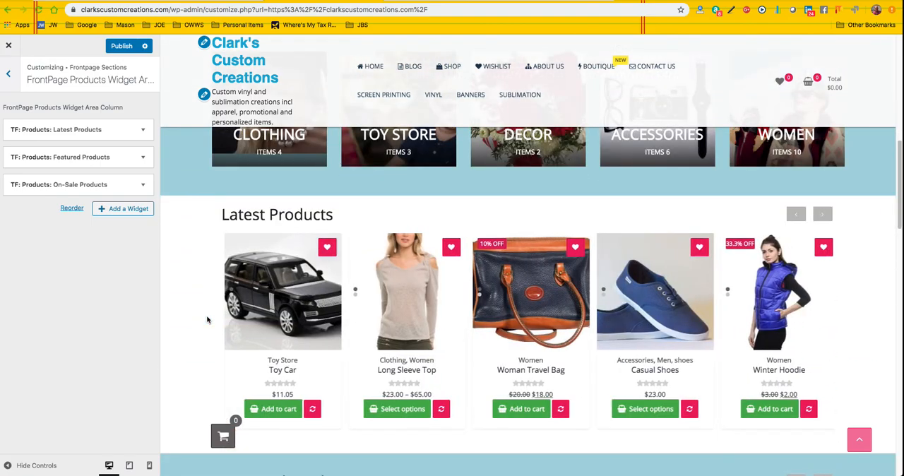
{"action": "scroll", "coordinate": [204, 313], "scroll_direction": "down", "scroll_amount": 5}
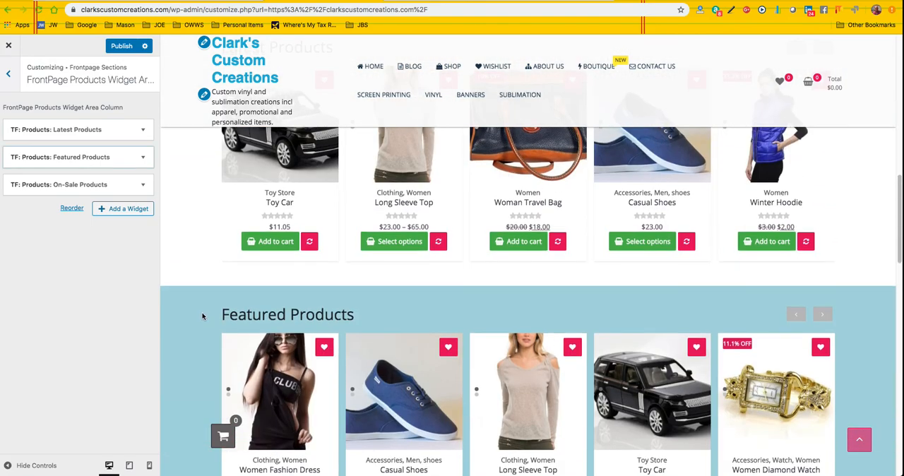
{"action": "scroll", "coordinate": [202, 311], "scroll_direction": "down", "scroll_amount": 5}
{"action": "scroll", "coordinate": [201, 314], "scroll_direction": "down", "scroll_amount": 3}
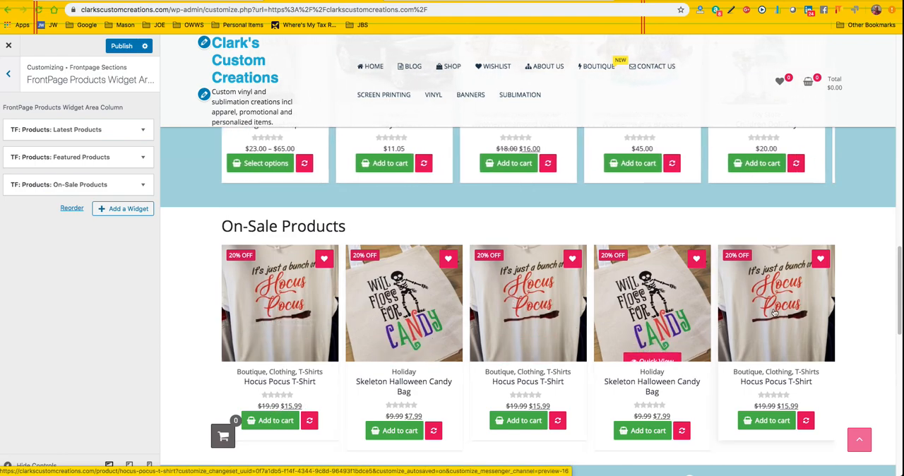
{"action": "scroll", "coordinate": [236, 261], "scroll_direction": "up", "scroll_amount": 3}
{"action": "scroll", "coordinate": [235, 261], "scroll_direction": "up", "scroll_amount": 2}
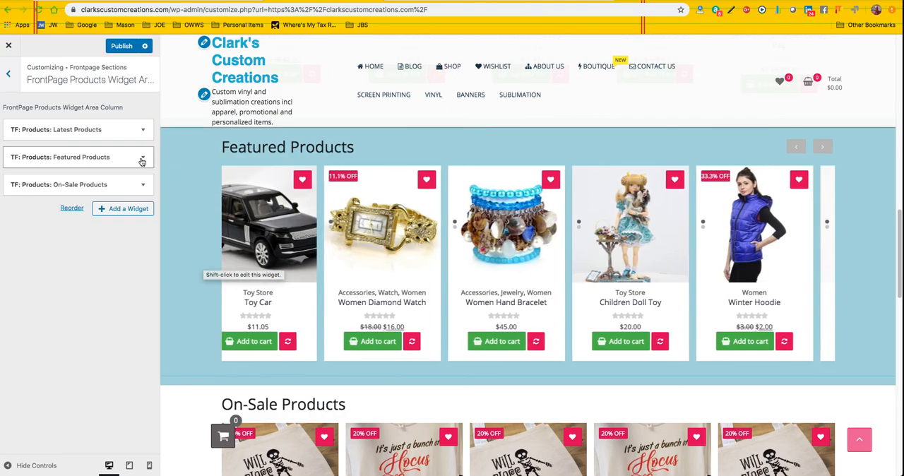
Step: Check the Featured Products widget's settings, including its Order by options, and collapse the widget
{"action": "left_click", "coordinate": [141, 157]}
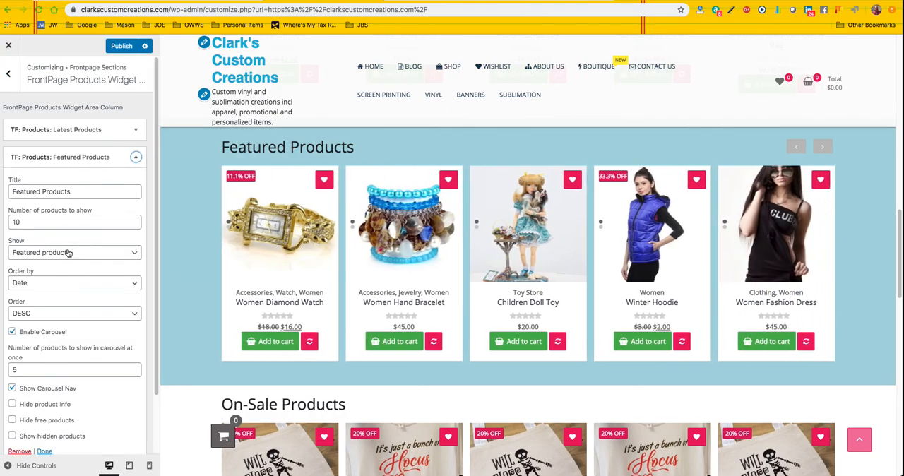
{"action": "left_click", "coordinate": [130, 285]}
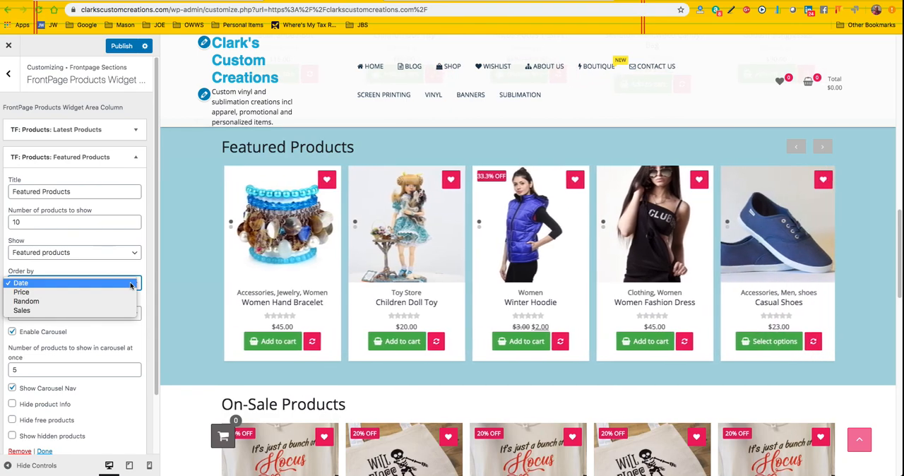
{"action": "left_click", "coordinate": [131, 282]}
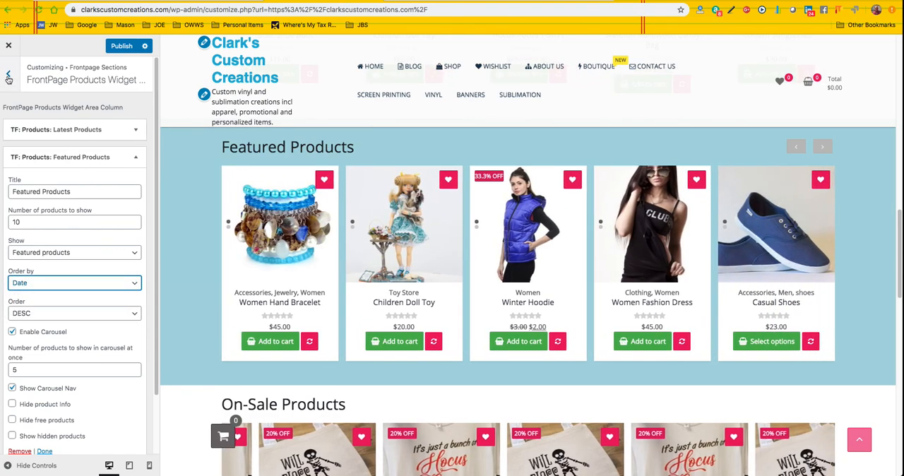
{"action": "left_click", "coordinate": [138, 160]}
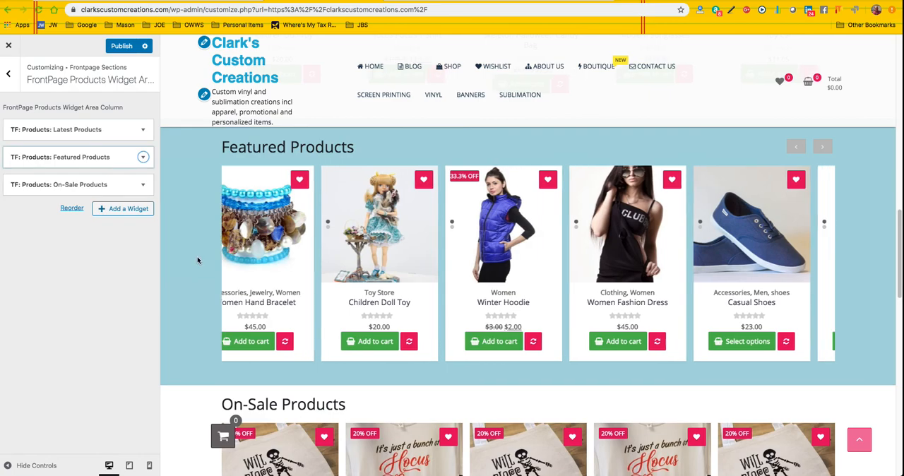
Step: Review the product rows in the page preview, from Latest Products to the Highest selling and price columns
{"action": "scroll", "coordinate": [197, 252], "scroll_direction": "down", "scroll_amount": 3}
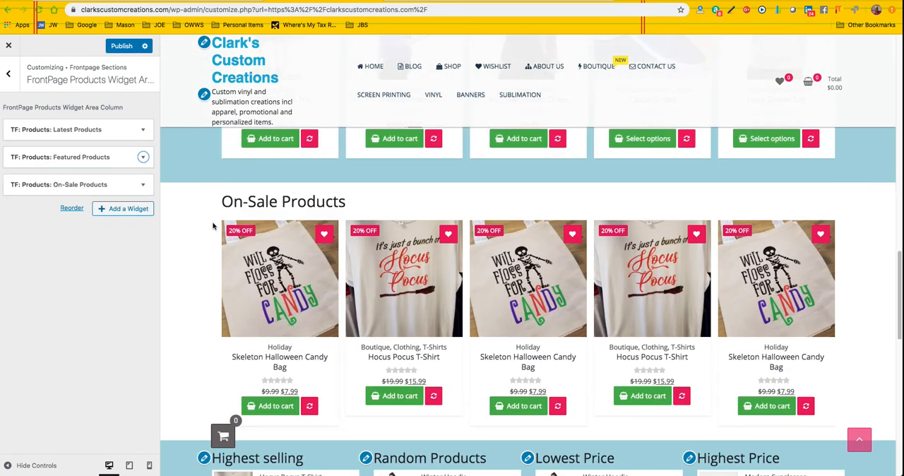
{"action": "scroll", "coordinate": [210, 212], "scroll_direction": "up", "scroll_amount": 4}
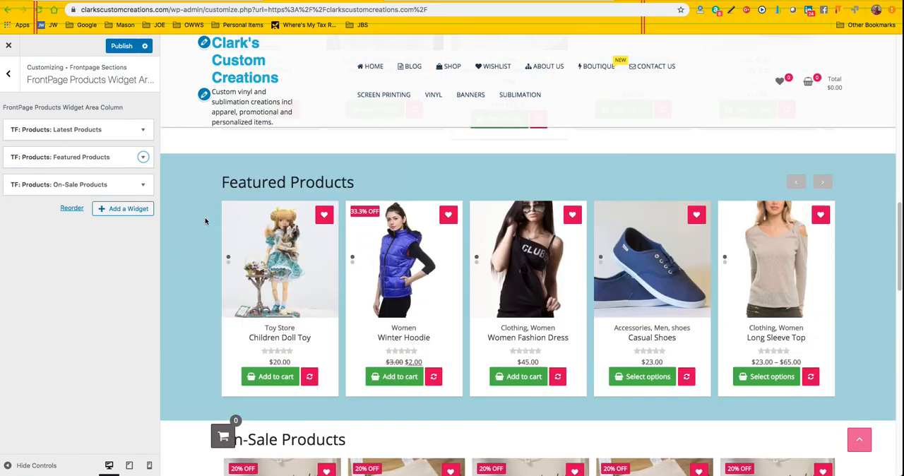
{"action": "scroll", "coordinate": [206, 221], "scroll_direction": "up", "scroll_amount": 5}
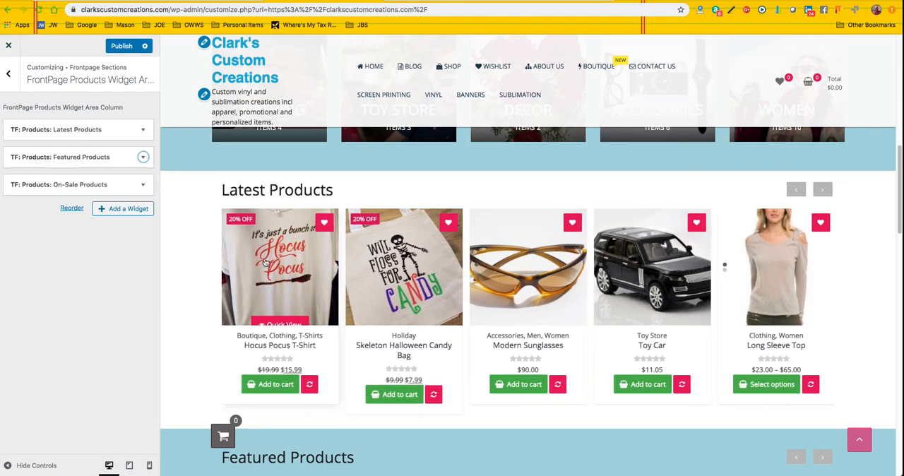
{"action": "scroll", "coordinate": [190, 253], "scroll_direction": "down", "scroll_amount": 2}
{"action": "scroll", "coordinate": [191, 254], "scroll_direction": "down", "scroll_amount": 5}
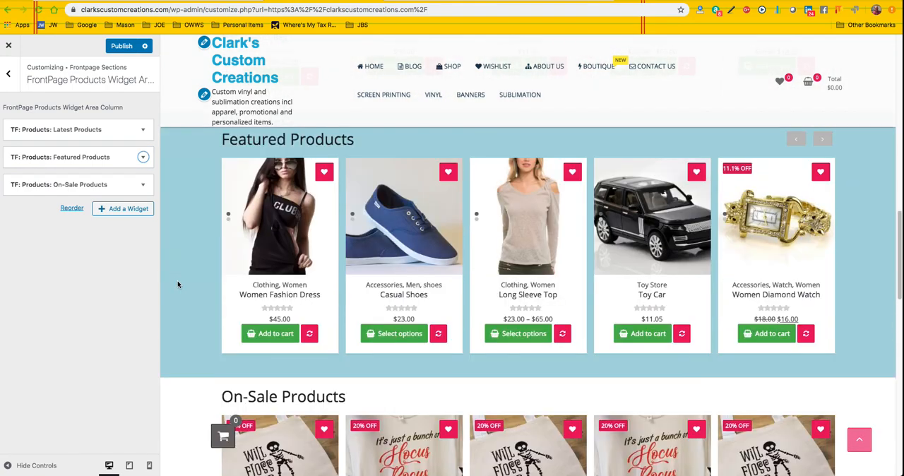
{"action": "scroll", "coordinate": [185, 286], "scroll_direction": "down", "scroll_amount": 6}
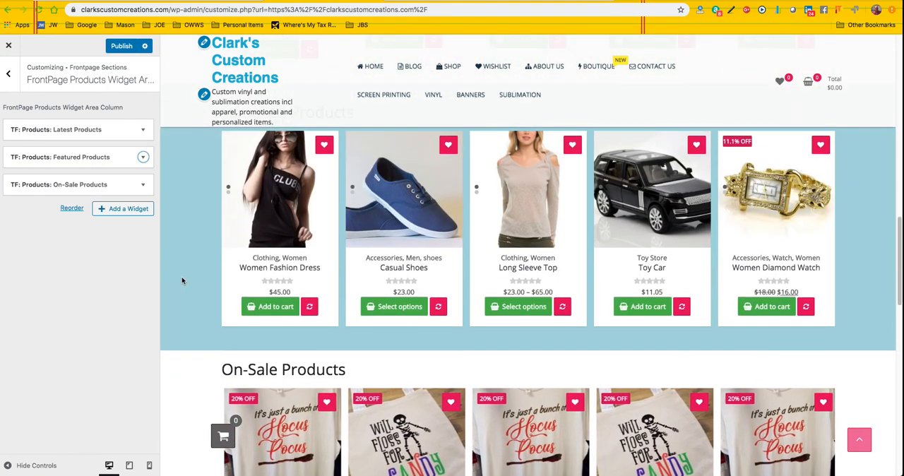
{"action": "scroll", "coordinate": [191, 295], "scroll_direction": "down", "scroll_amount": 2}
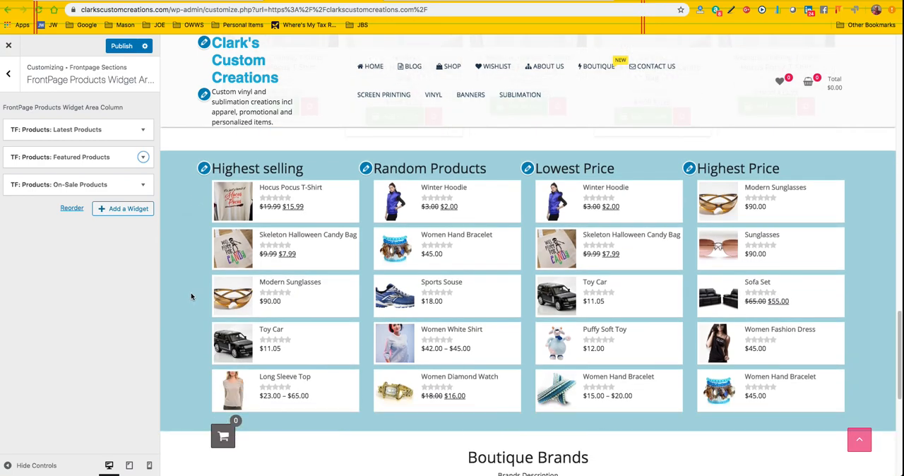
Step: Set the title of the Highest selling widget in the FrontPage Product Widget Area Column to "Highest selling Women"
{"action": "left_click", "coordinate": [8, 77]}
{"action": "left_click", "coordinate": [105, 236]}
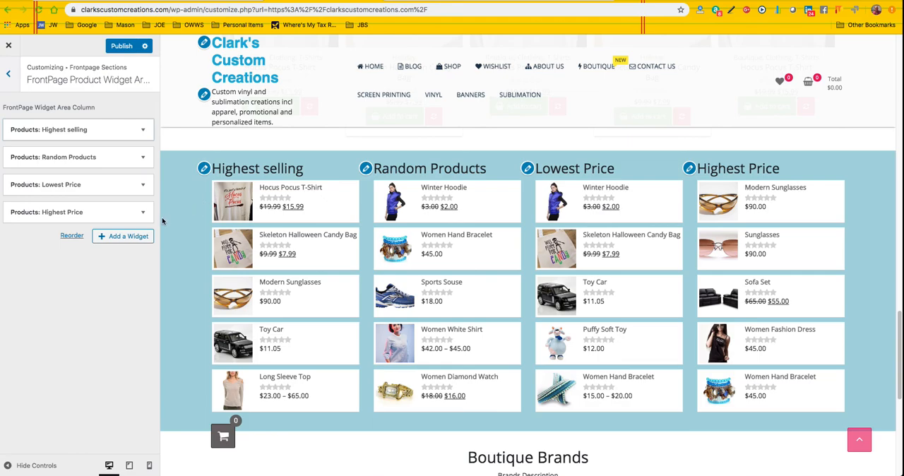
{"action": "left_click", "coordinate": [142, 130]}
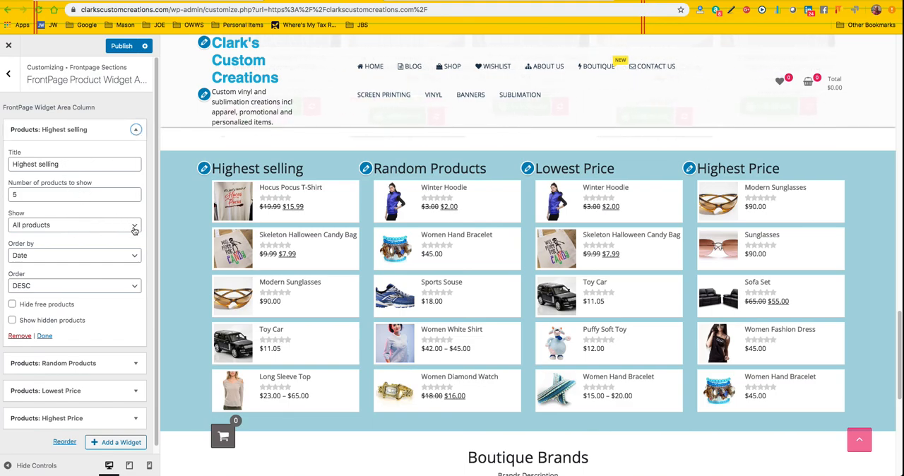
{"action": "left_click", "coordinate": [76, 164]}
{"action": "type", "text": "Women"}
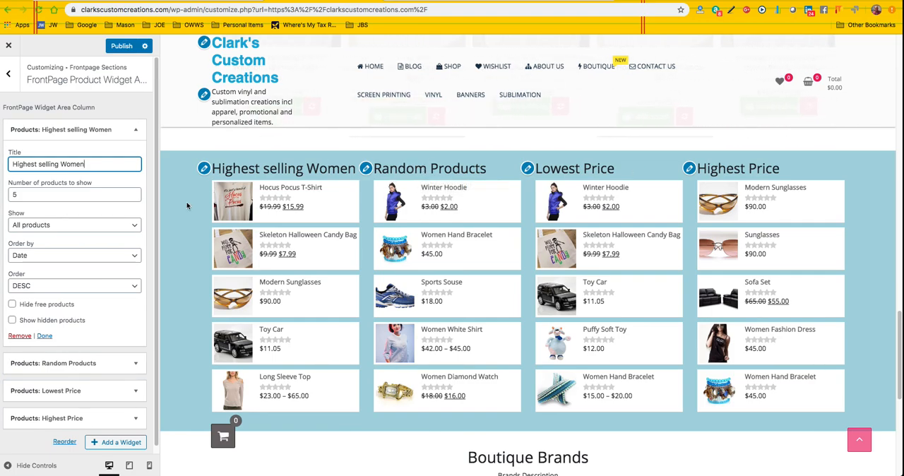
Step: Check the Show options of the Highest selling Women widget
{"action": "left_click", "coordinate": [134, 224]}
{"action": "left_click", "coordinate": [135, 225]}
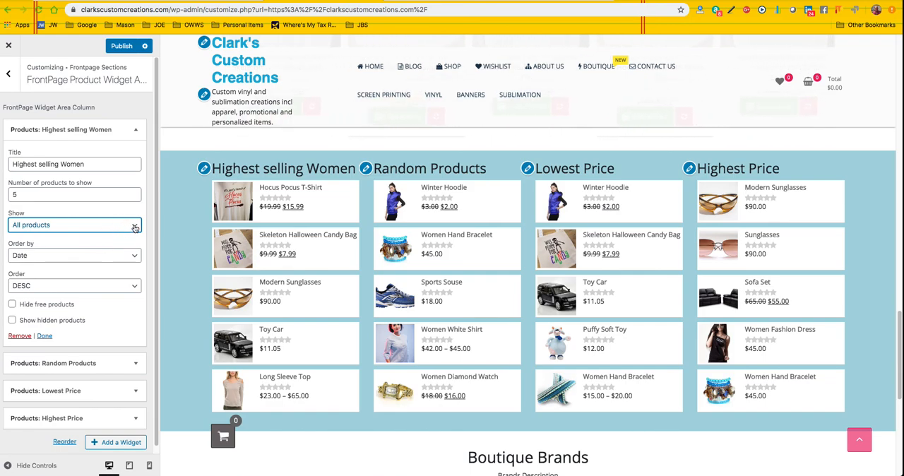
{"action": "left_click", "coordinate": [135, 226]}
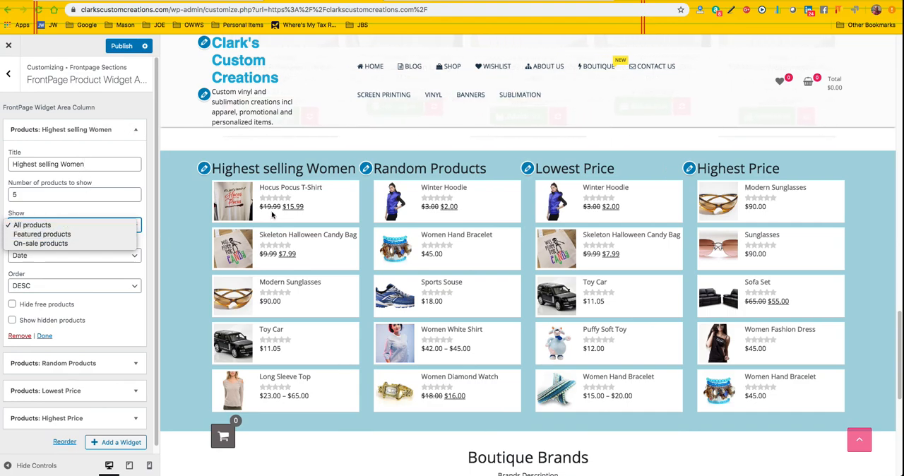
Step: Set the widget's title to "Highest selling" and return to the main customizer sections
{"action": "left_click", "coordinate": [92, 170]}
{"action": "left_click", "coordinate": [88, 164]}
{"action": "key", "text": "BackSpace"}
{"action": "key", "text": "BackSpace"}
{"action": "key", "text": "BackSpace"}
{"action": "key", "text": "BackSpace"}
{"action": "key", "text": "BackSpace"}
{"action": "key", "text": "BackSpace"}
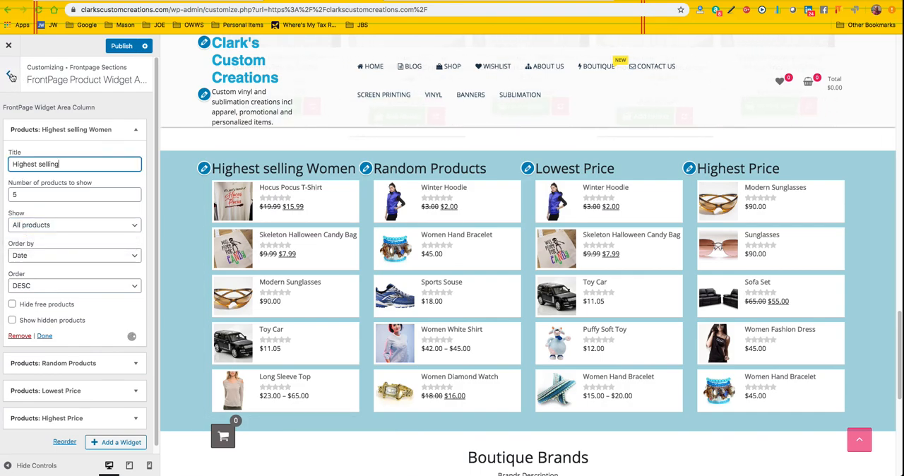
{"action": "left_click", "coordinate": [10, 77]}
{"action": "left_click", "coordinate": [10, 77]}
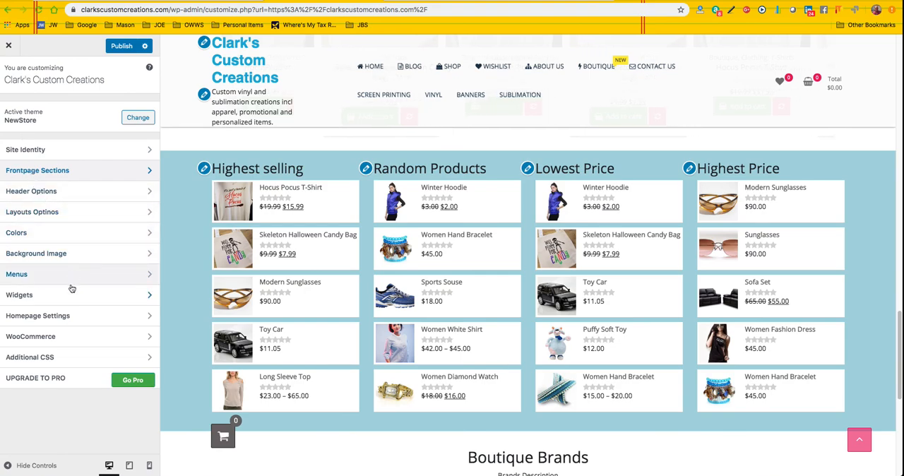
Step: Check the Background Image and Colors settings for the site
{"action": "left_click", "coordinate": [76, 255]}
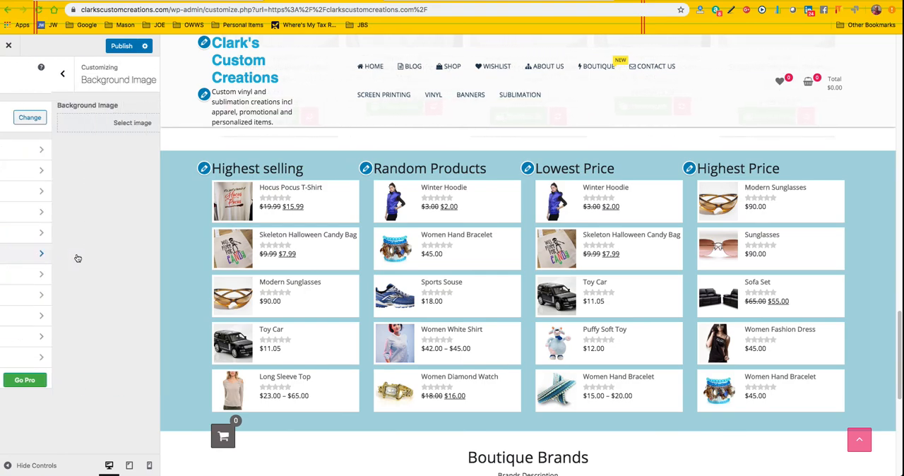
{"action": "left_click", "coordinate": [7, 71]}
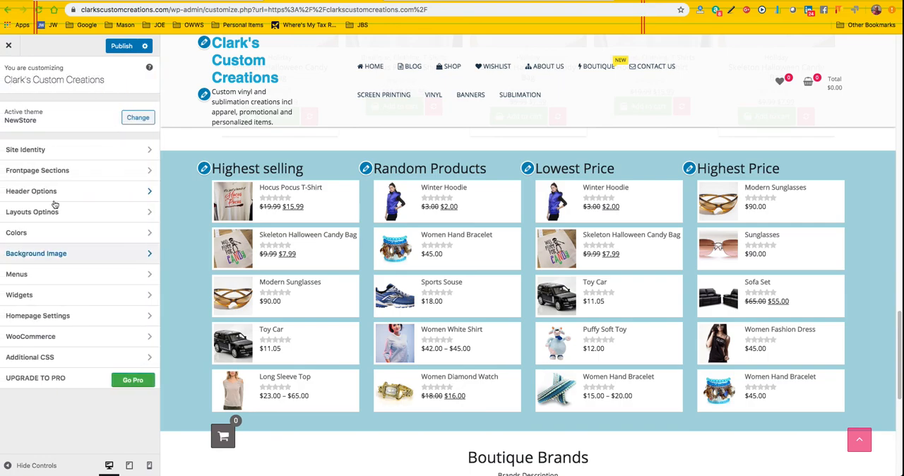
{"action": "left_click", "coordinate": [69, 233]}
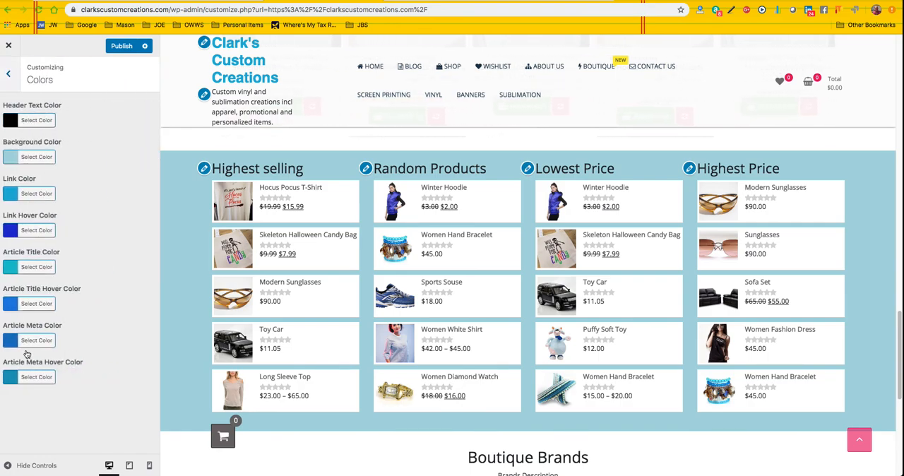
{"action": "left_click", "coordinate": [9, 75]}
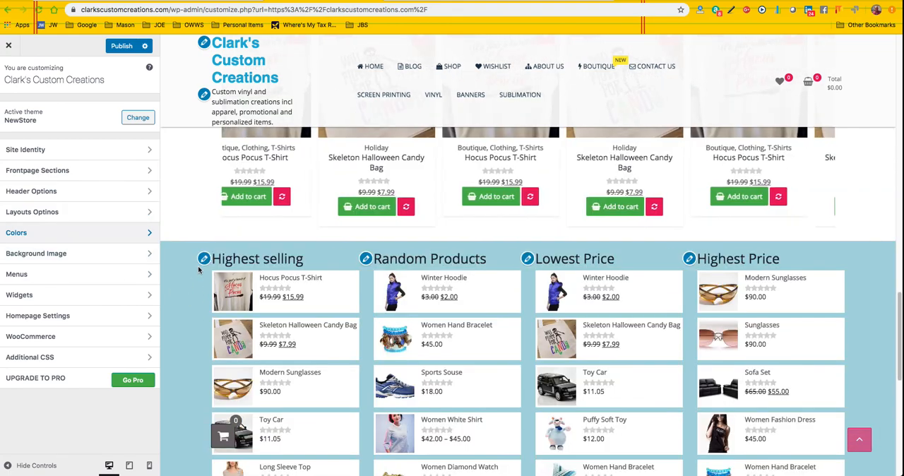
Step: Compare the widget areas with the page footer and examine the Site Links and We are Located At widgets in Footer Widget Area Column 2
{"action": "left_click", "coordinate": [71, 295]}
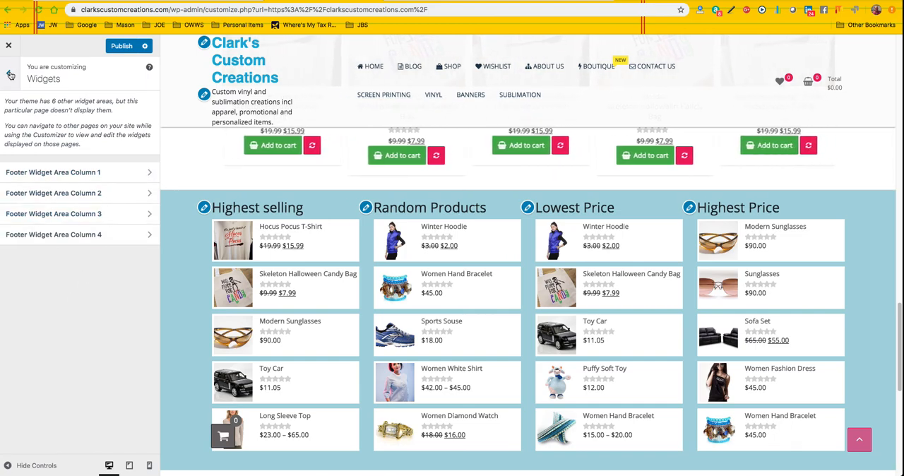
{"action": "scroll", "coordinate": [251, 349], "scroll_direction": "down", "scroll_amount": 5}
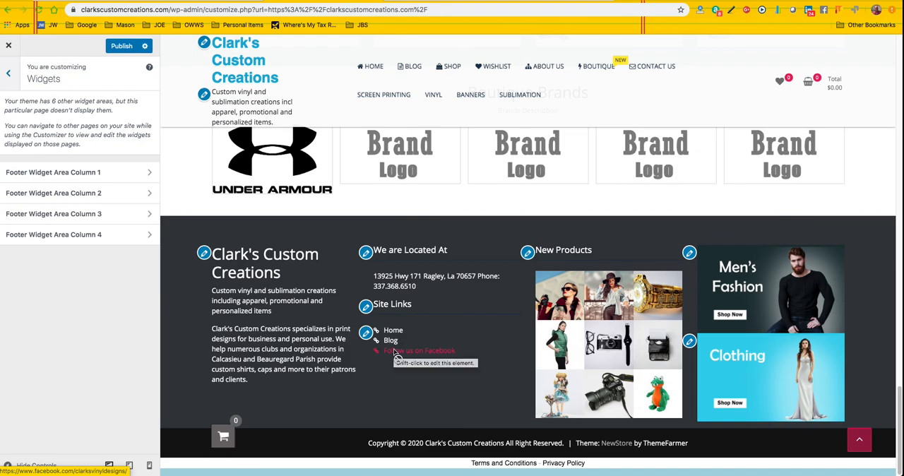
{"action": "left_click", "coordinate": [149, 194]}
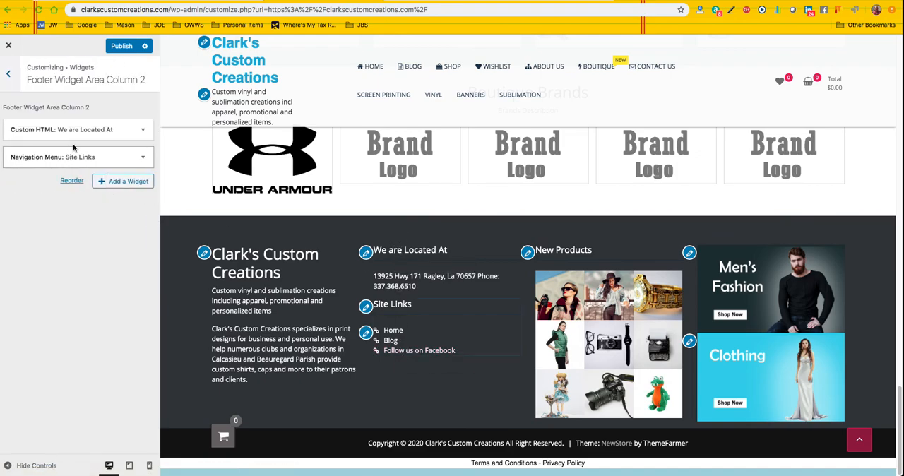
{"action": "left_click", "coordinate": [144, 161]}
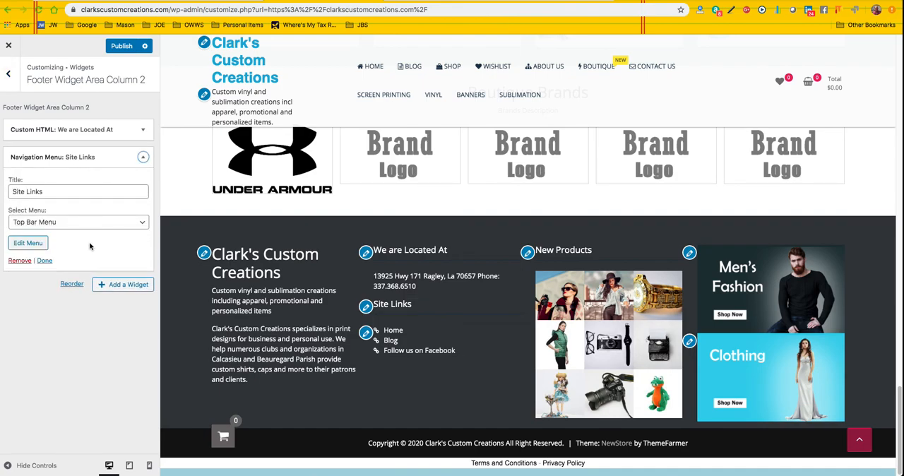
{"action": "left_click", "coordinate": [142, 129]}
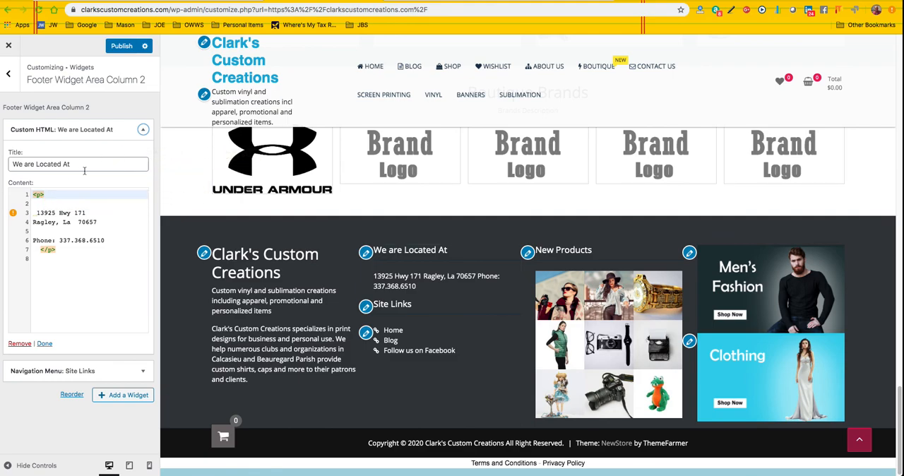
{"action": "left_click", "coordinate": [10, 79]}
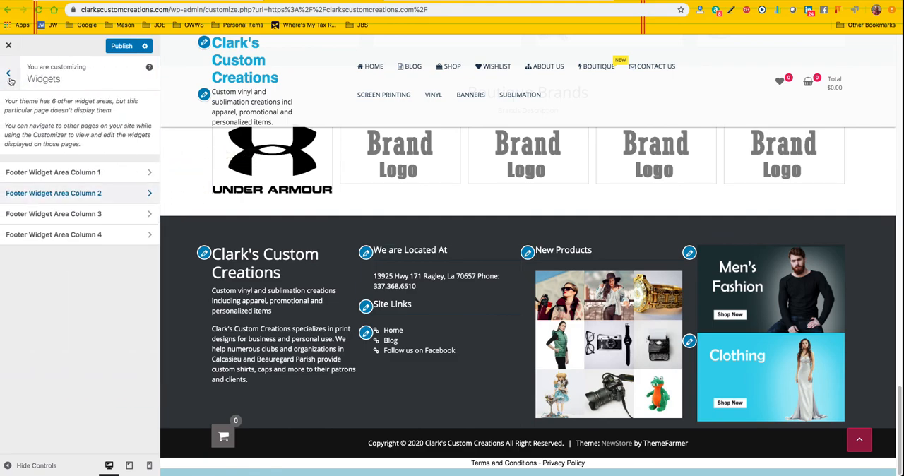
Step: Read through the content of the Custom HTML widget in Footer Widget Area Column 1
{"action": "left_click", "coordinate": [146, 173]}
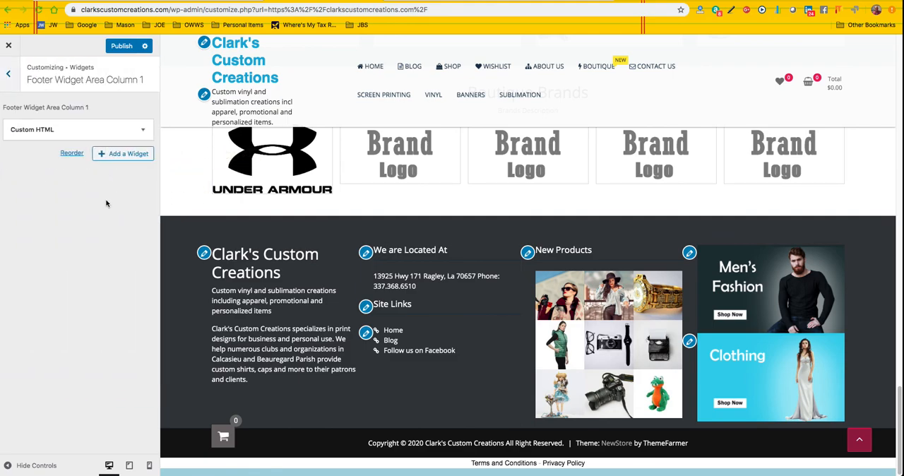
{"action": "left_click", "coordinate": [143, 131]}
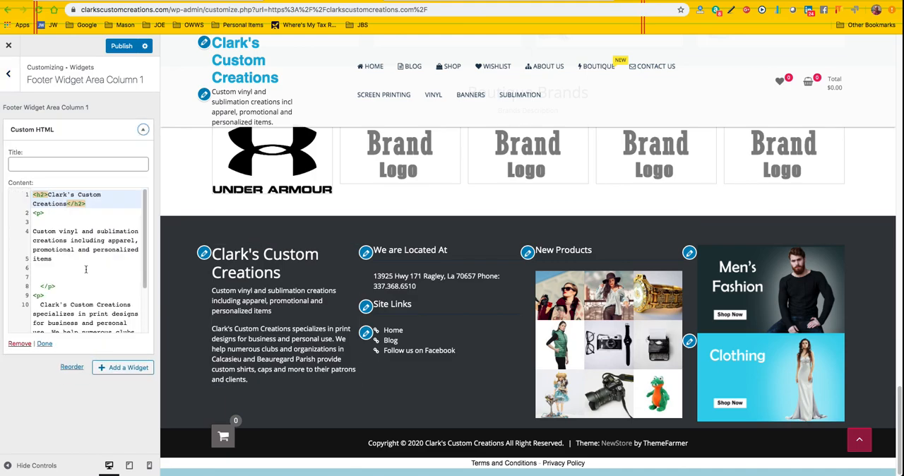
{"action": "scroll", "coordinate": [84, 266], "scroll_direction": "down", "scroll_amount": 3}
{"action": "scroll", "coordinate": [84, 264], "scroll_direction": "up", "scroll_amount": 3}
{"action": "left_click", "coordinate": [8, 74]}
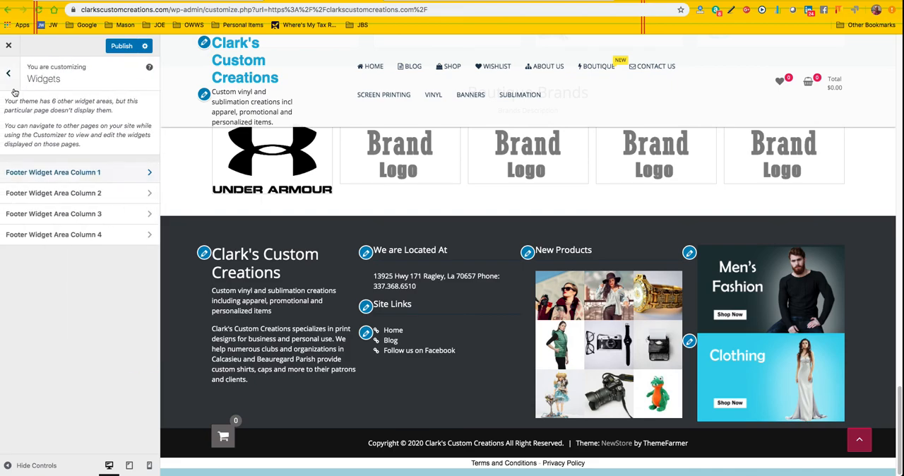
Step: Check Footer Widget Area Column 3 and the first Image widget's settings in Column 4, and return to the main customizer sections
{"action": "left_click", "coordinate": [54, 214]}
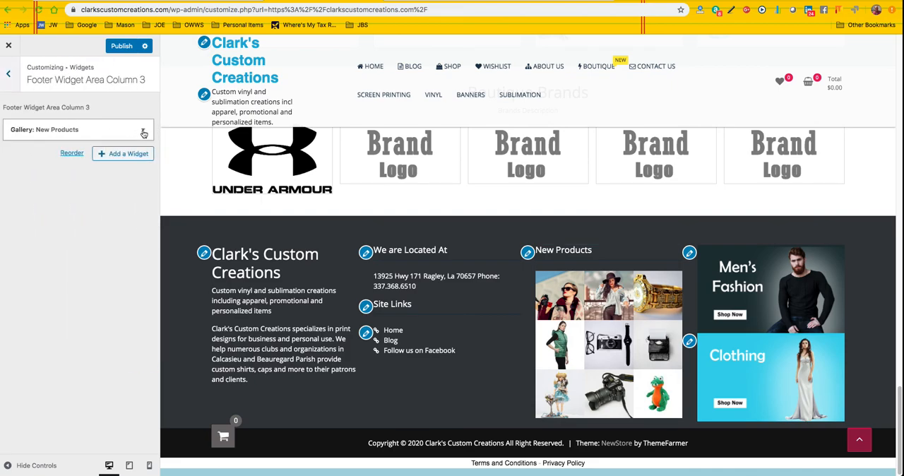
{"action": "left_click", "coordinate": [9, 77]}
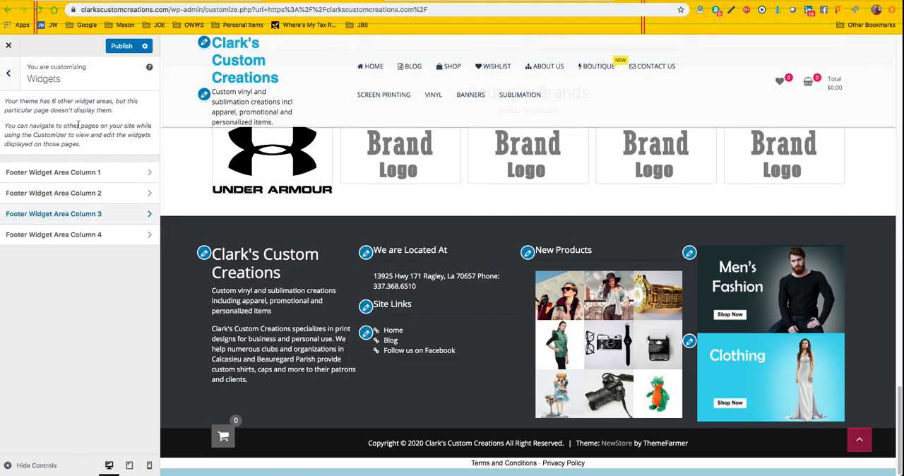
{"action": "left_click", "coordinate": [139, 238]}
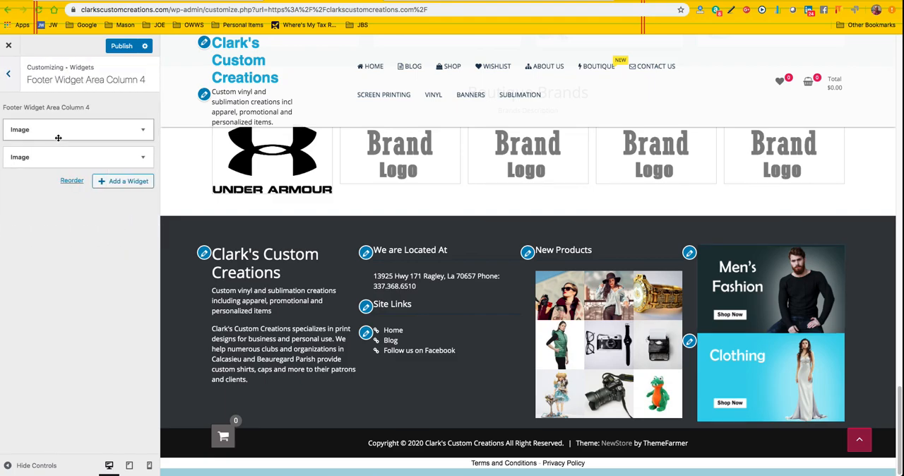
{"action": "left_click", "coordinate": [144, 132]}
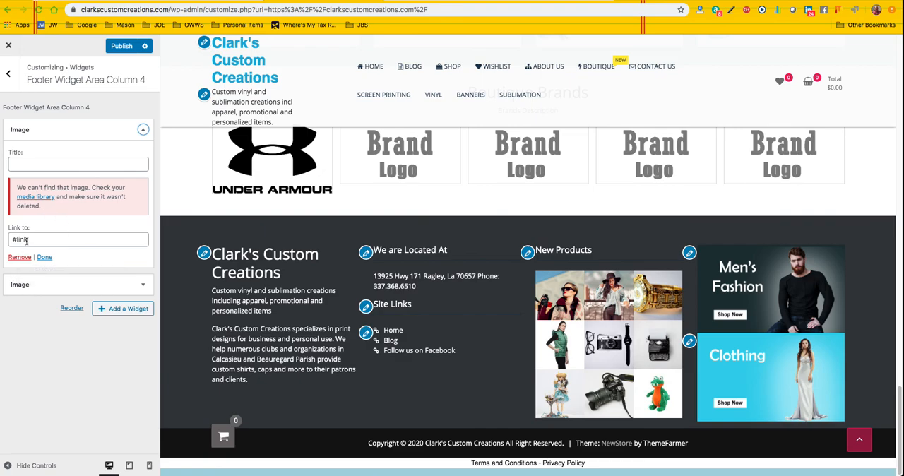
{"action": "left_click", "coordinate": [8, 75]}
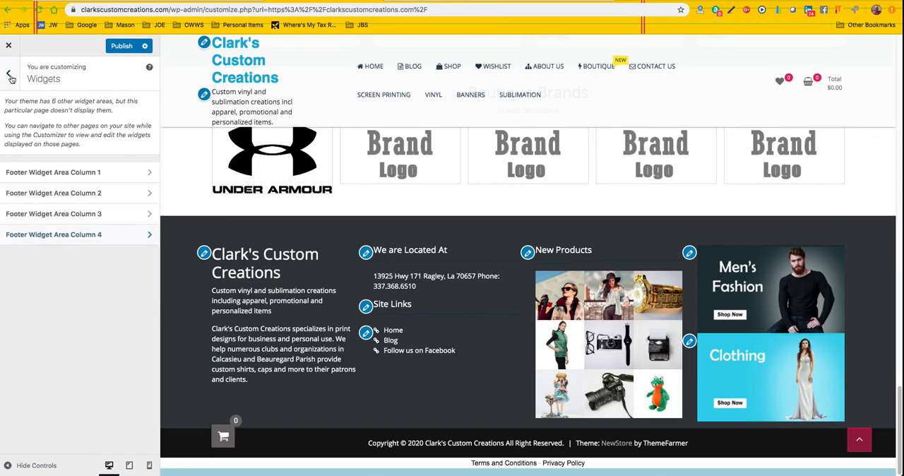
{"action": "left_click", "coordinate": [9, 74]}
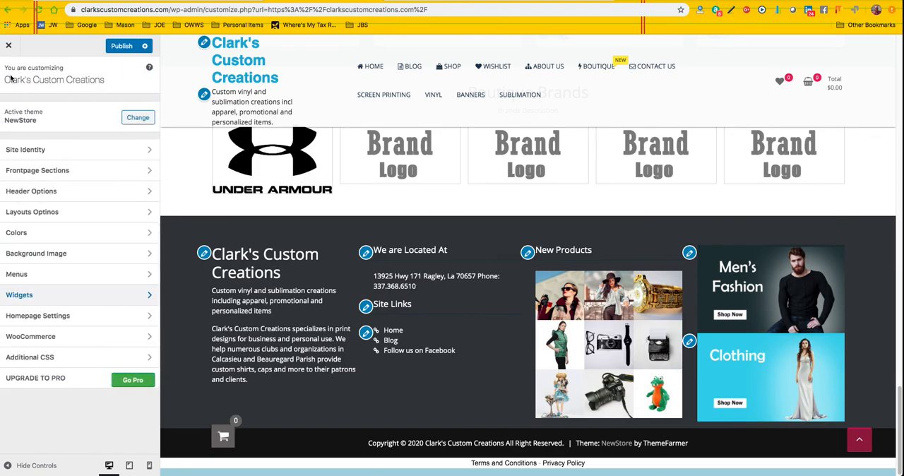
Step: Review the Homepage Settings, including the assigned homepage and posts page, and the start of the front page
{"action": "left_click", "coordinate": [74, 319]}
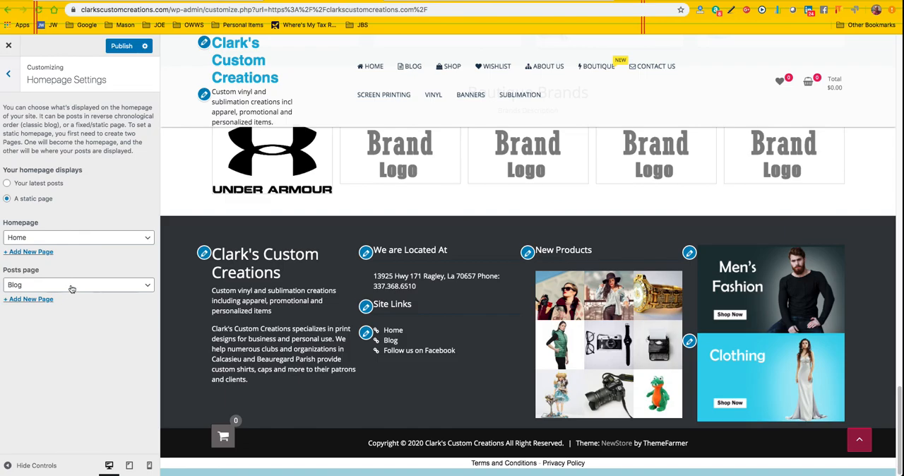
{"action": "scroll", "coordinate": [227, 261], "scroll_direction": "up", "scroll_amount": 20}
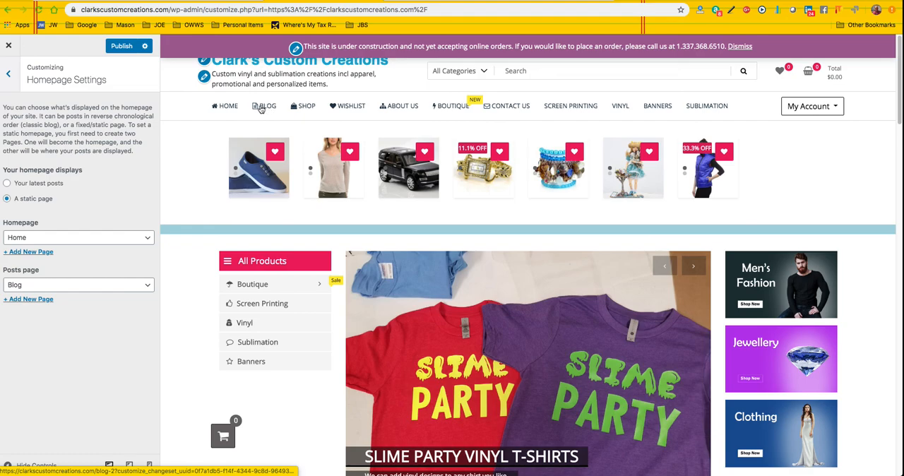
{"action": "left_click", "coordinate": [9, 75]}
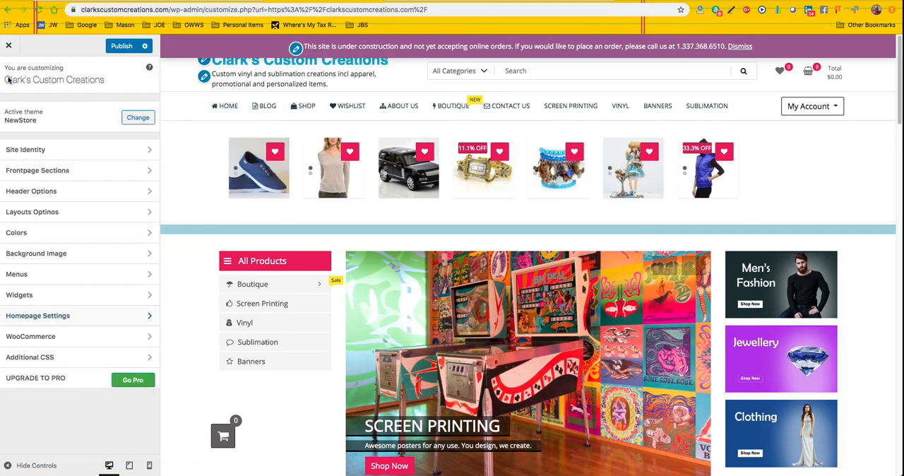
Step: Review WooCommerce's Checkout settings, including the Company name field options, and its Product Images settings
{"action": "left_click", "coordinate": [75, 338]}
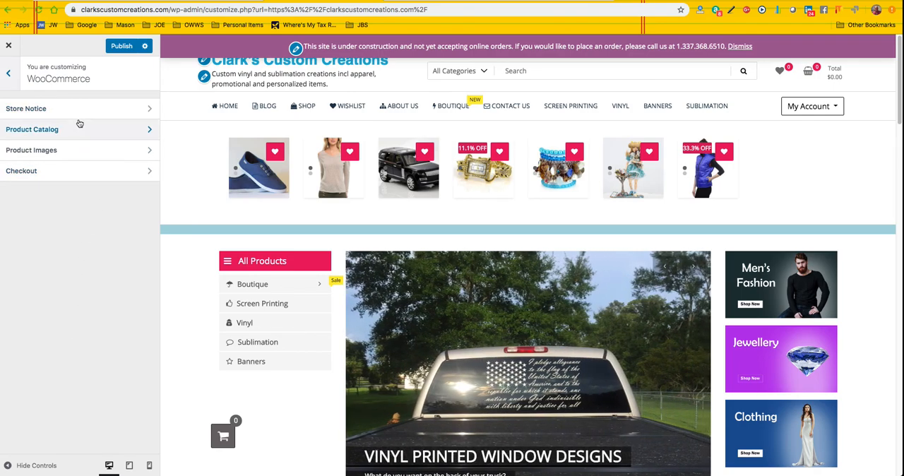
{"action": "left_click", "coordinate": [85, 174]}
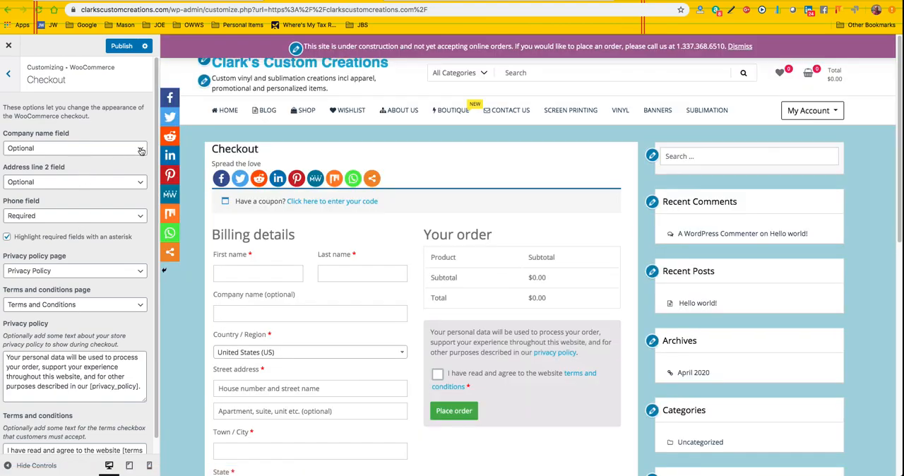
{"action": "left_click", "coordinate": [141, 150]}
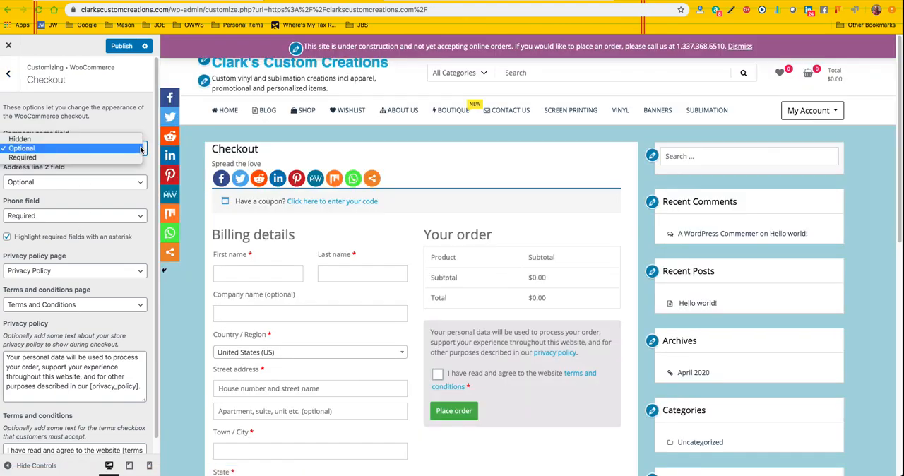
{"action": "left_click", "coordinate": [140, 148]}
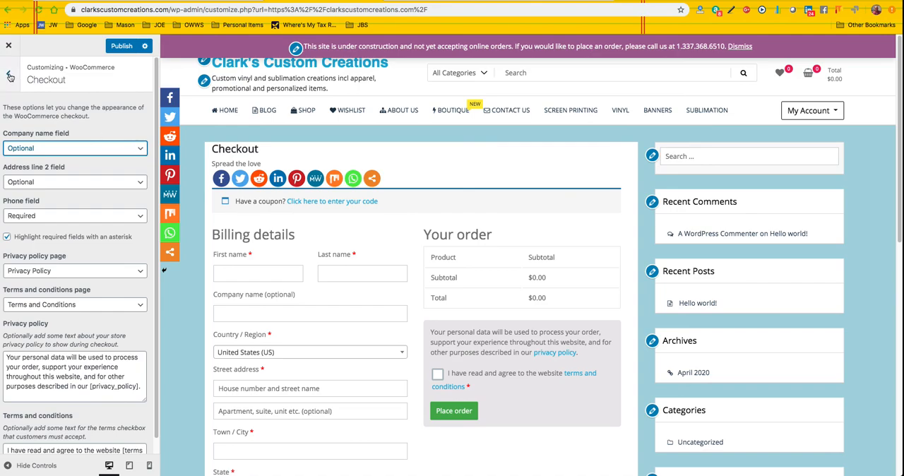
{"action": "left_click", "coordinate": [8, 72]}
{"action": "left_click", "coordinate": [95, 149]}
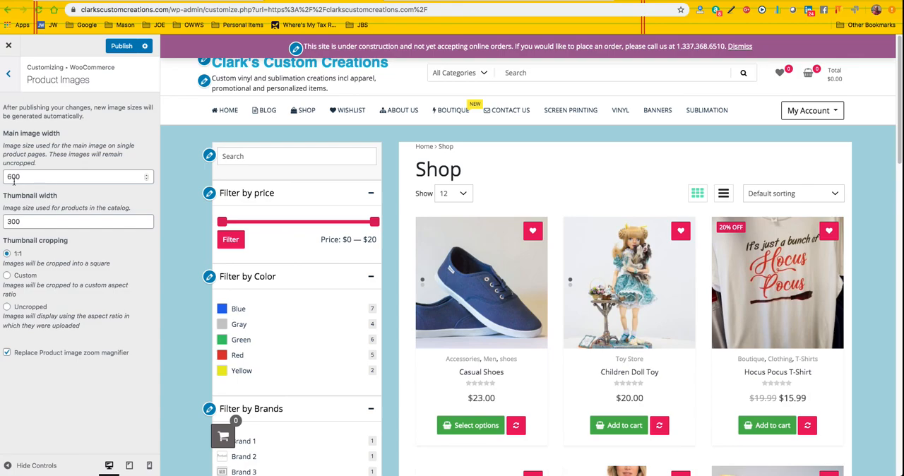
{"action": "left_click", "coordinate": [10, 77]}
Step: Examine the Product Catalog options for shop page display, category display and default product sorting
{"action": "left_click", "coordinate": [83, 131]}
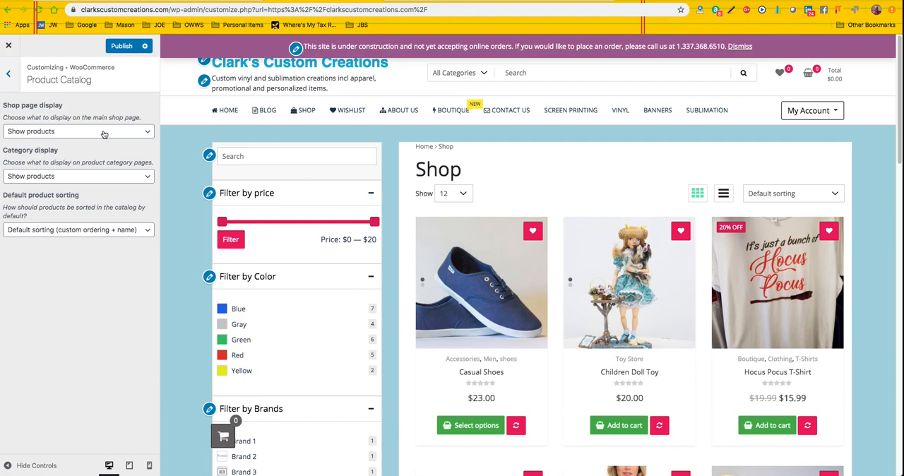
{"action": "left_click", "coordinate": [104, 131]}
{"action": "left_click", "coordinate": [104, 131]}
{"action": "left_click", "coordinate": [101, 177]}
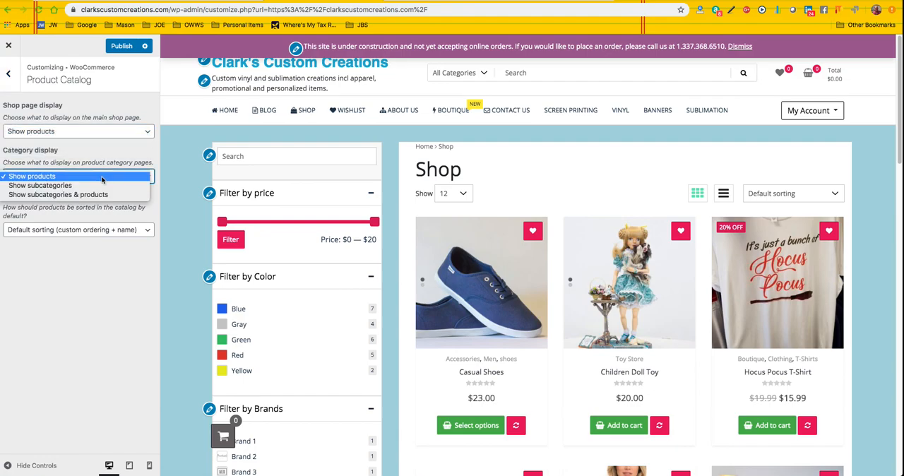
{"action": "left_click", "coordinate": [102, 177]}
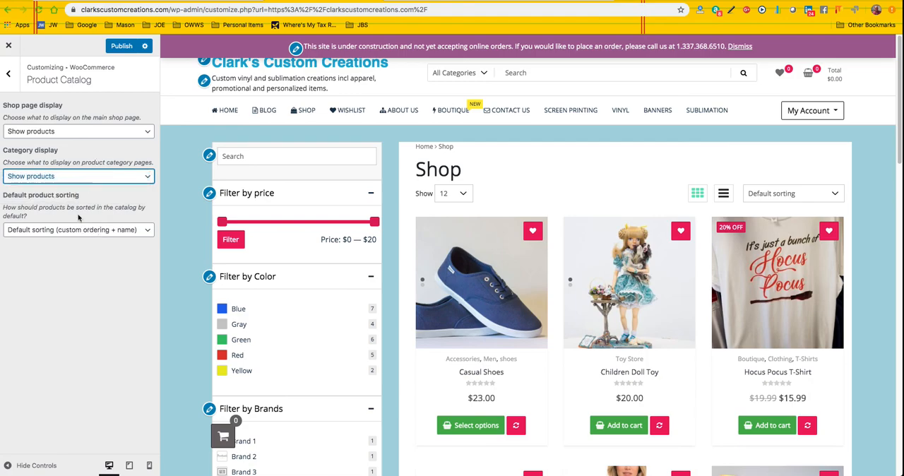
{"action": "left_click", "coordinate": [147, 231]}
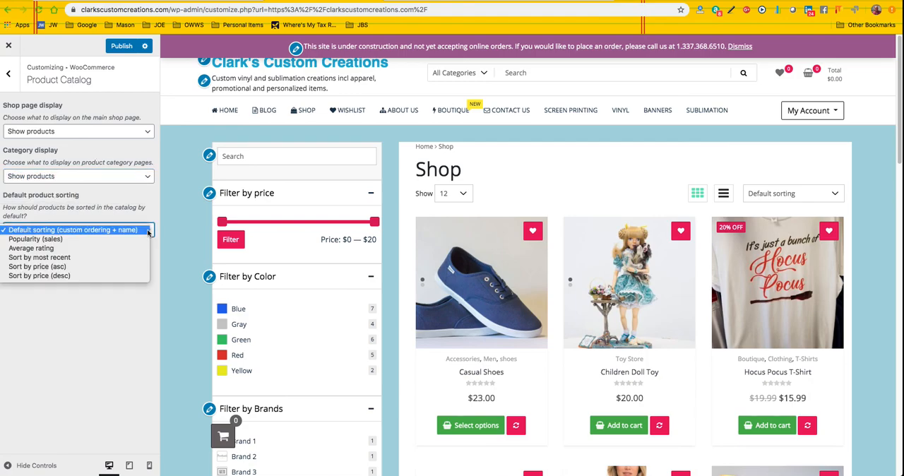
Step: Keep Default sorting (custom ordering + name) for the product catalog and review WooCommerce's Store Notice text and enable option
{"action": "left_click", "coordinate": [147, 230]}
{"action": "left_click", "coordinate": [8, 72]}
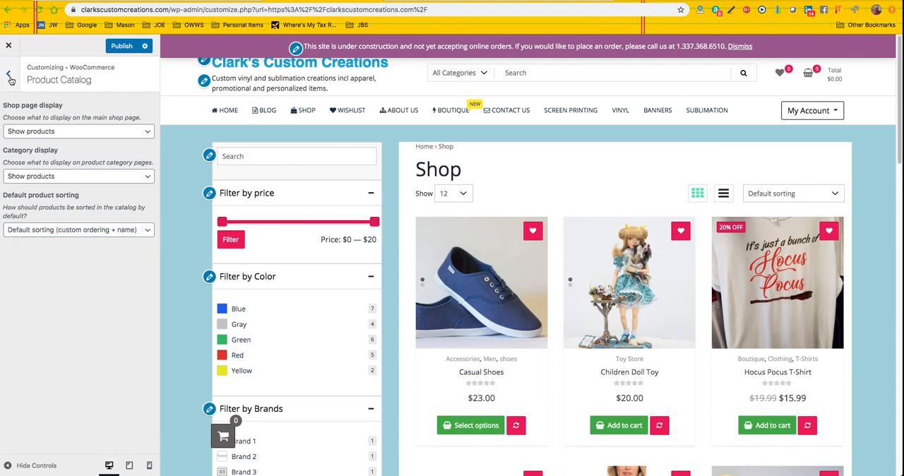
{"action": "left_click", "coordinate": [61, 115]}
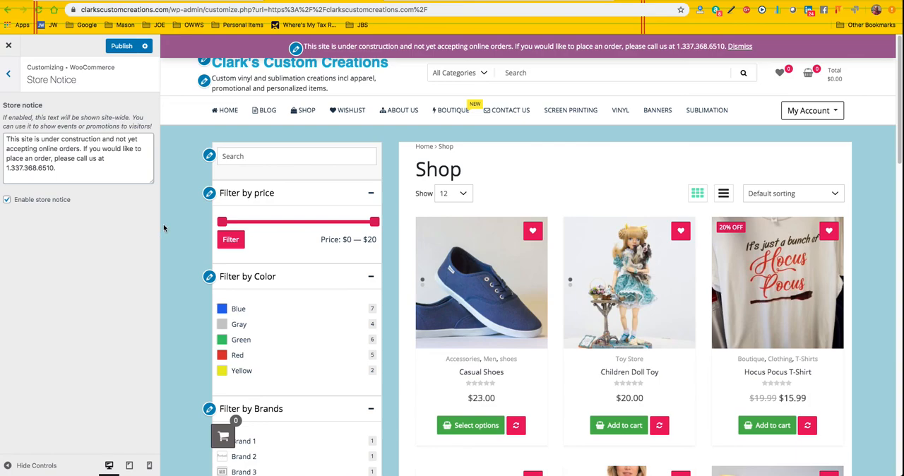
Step: Exit the customizer, discarding the unpublished changes, and go from the store's front page to the WordPress Dashboard
{"action": "left_click", "coordinate": [9, 47]}
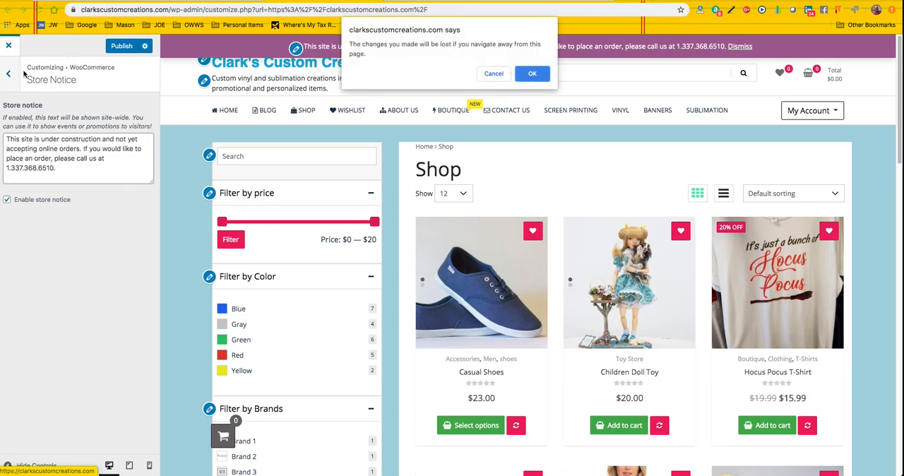
{"action": "left_click", "coordinate": [539, 75]}
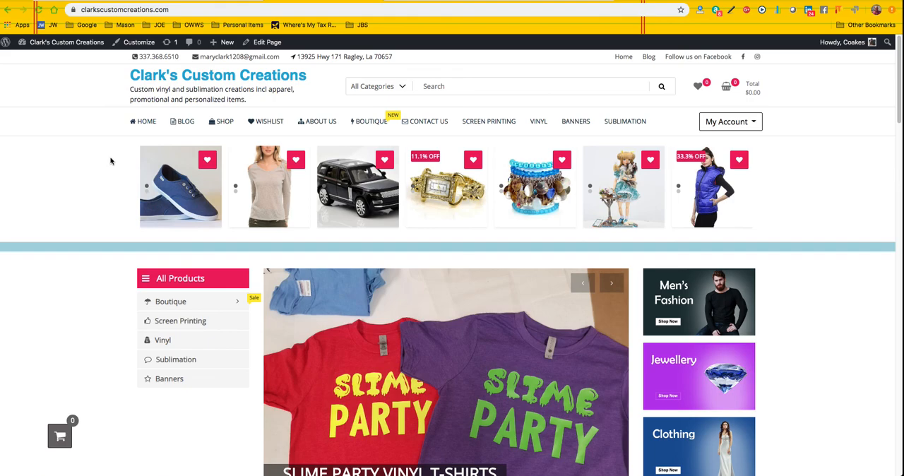
{"action": "mouse_move", "coordinate": [43, 43]}
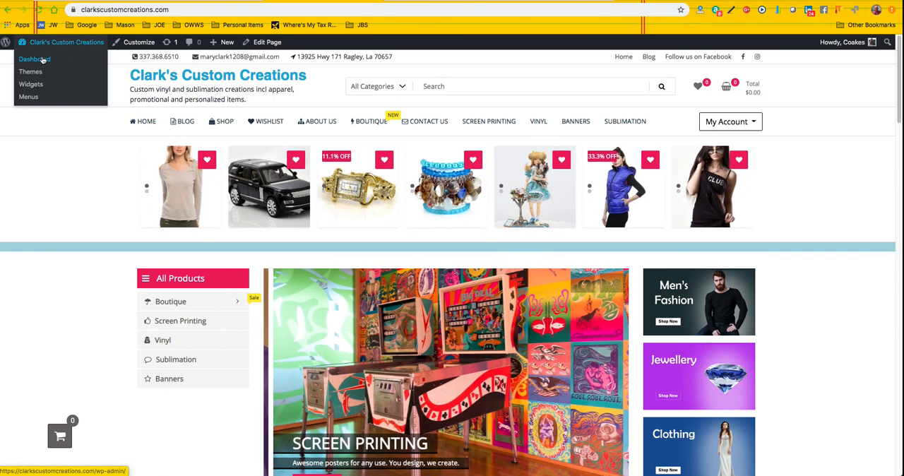
{"action": "left_click", "coordinate": [44, 59]}
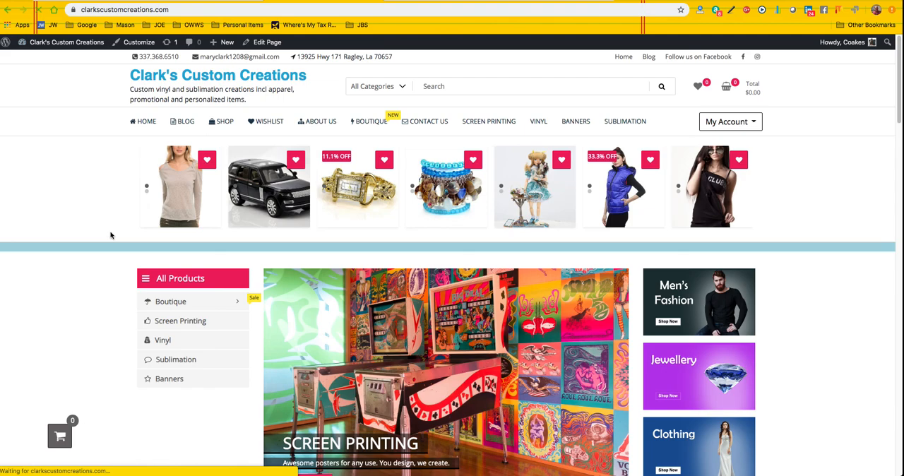